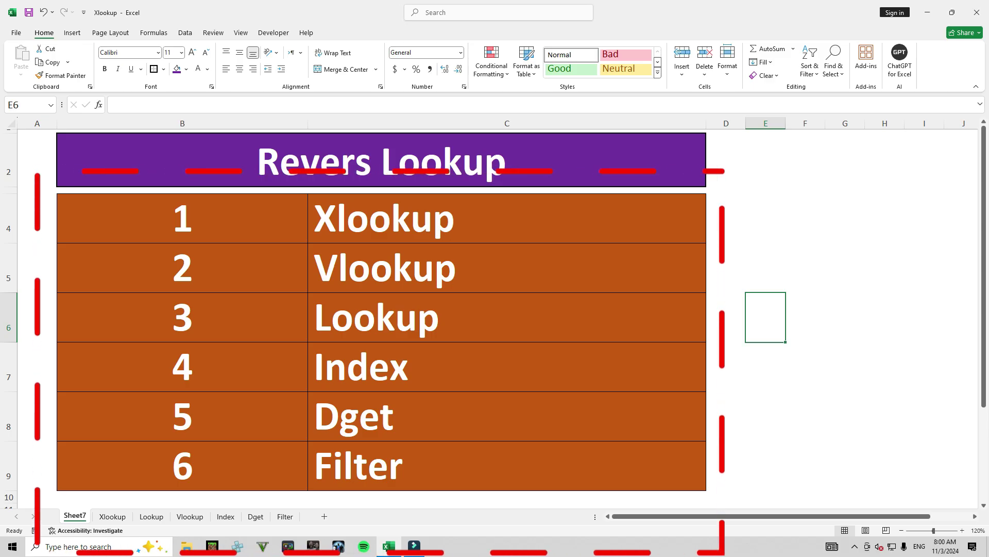
Step: On the Xlookup sheet, start an XLOOKUP formula in G3 with the code in F3 as the lookup value
left_click(112, 516)
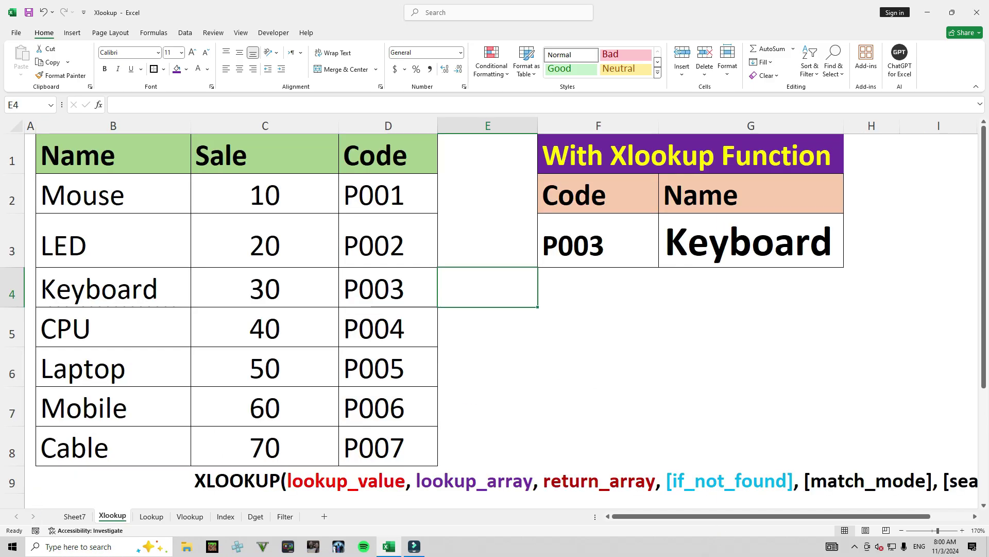
left_click(598, 327)
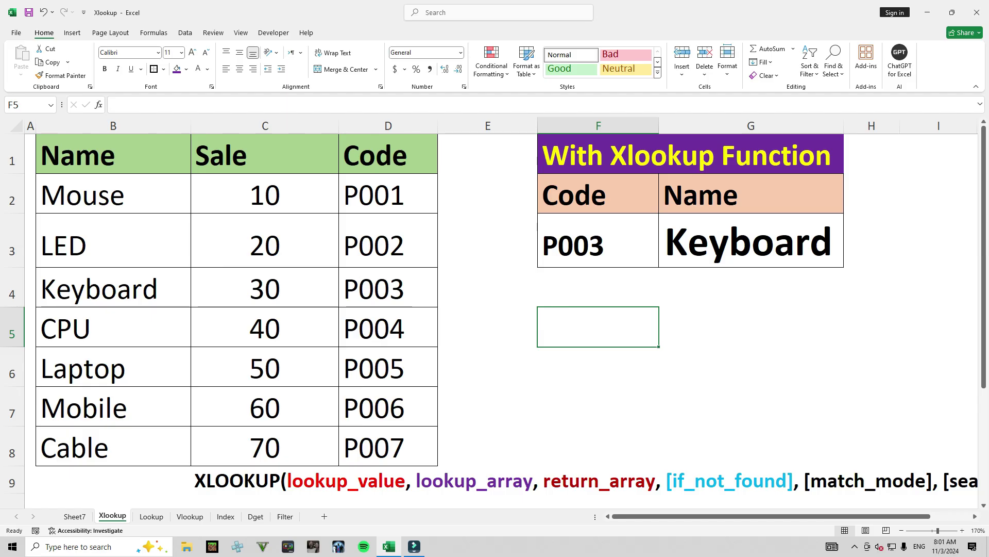
left_click(750, 240)
type("=")
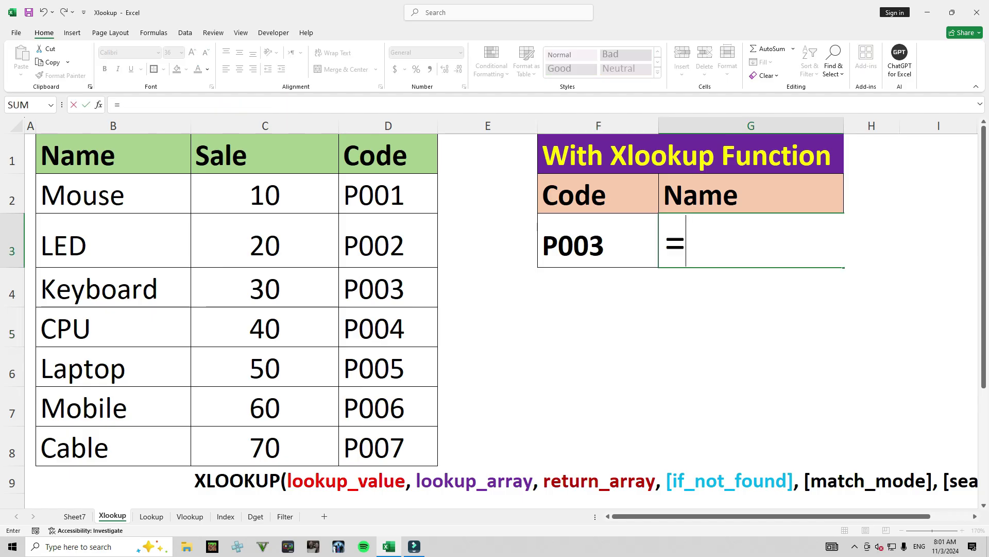
type("XLOOKUP(")
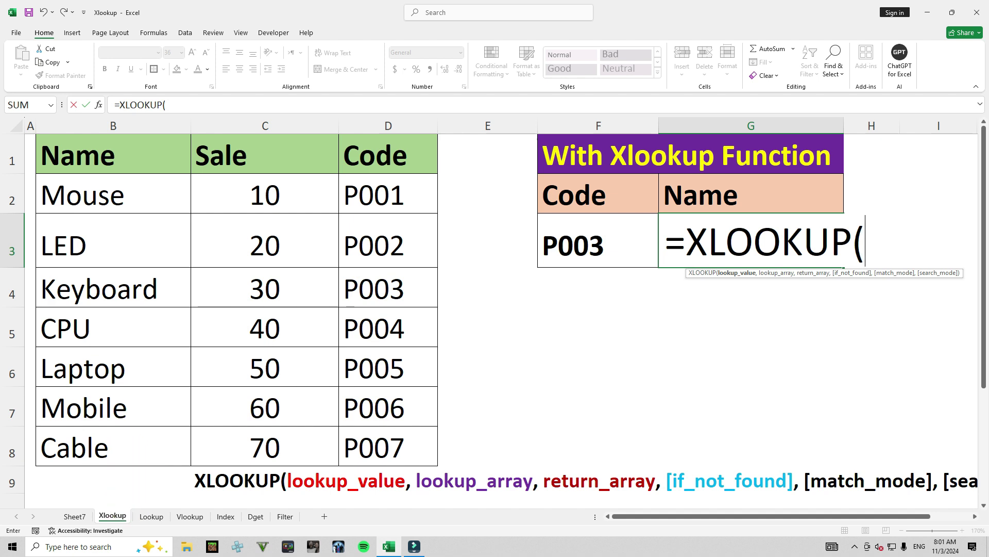
left_click(597, 240)
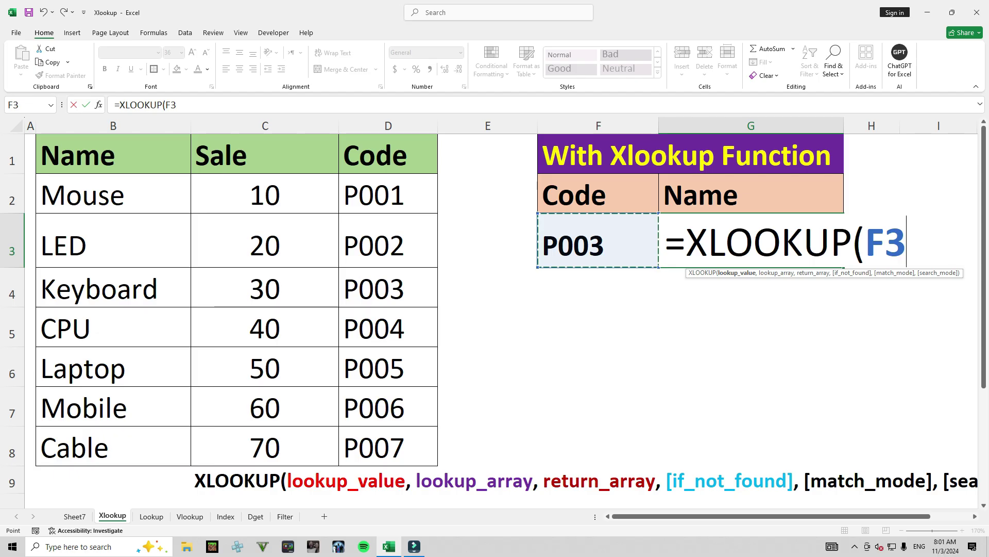
type(",")
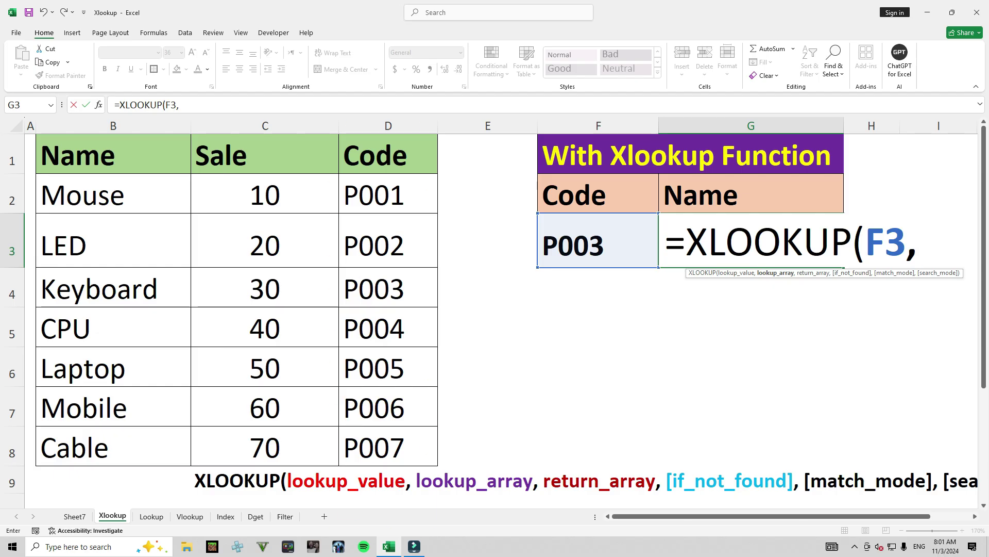
Step: Add the absolute code range $D$2:$D$8 as the lookup array and the name range B2:B8 as the return array
left_click_drag(386, 195, 412, 448)
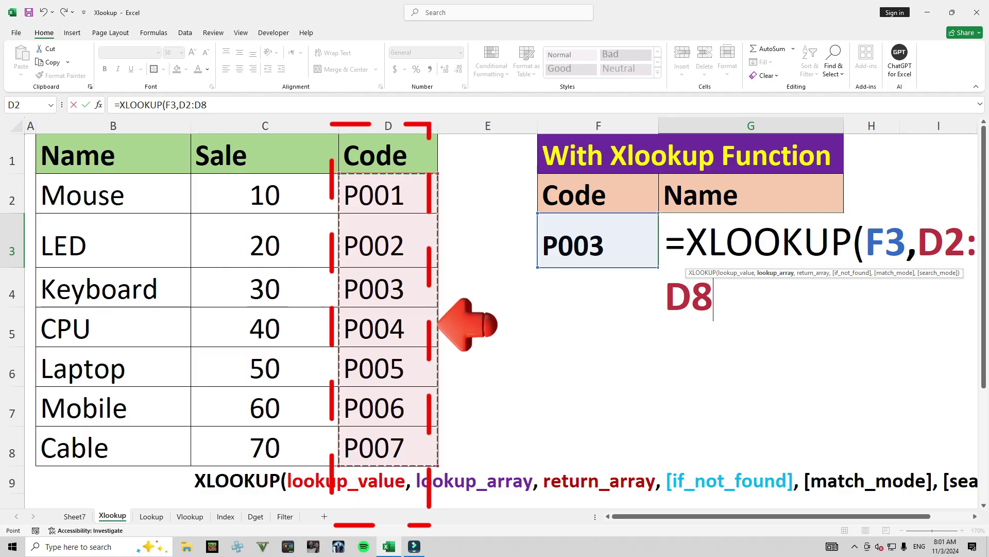
key("F4")
type(",")
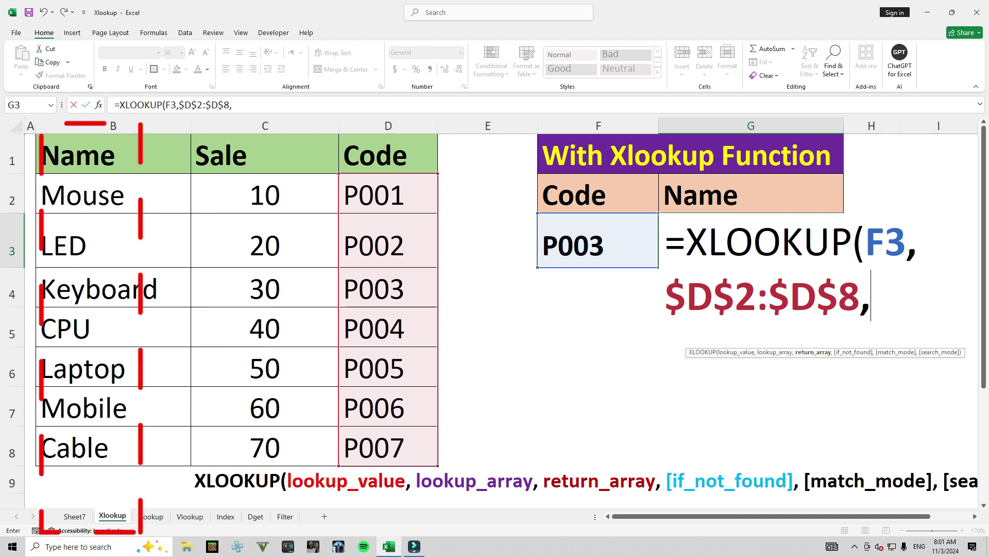
left_click_drag(113, 194, 113, 446)
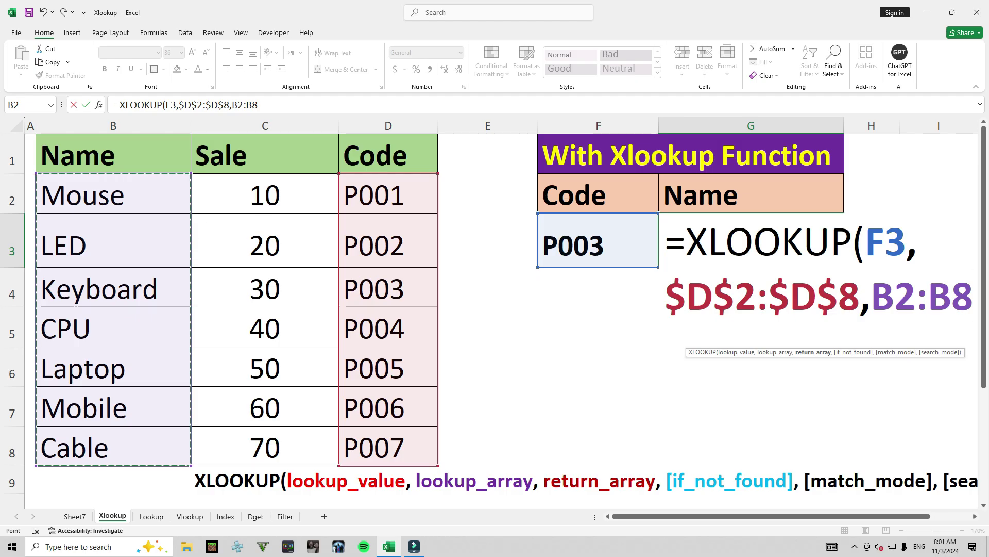
type(",")
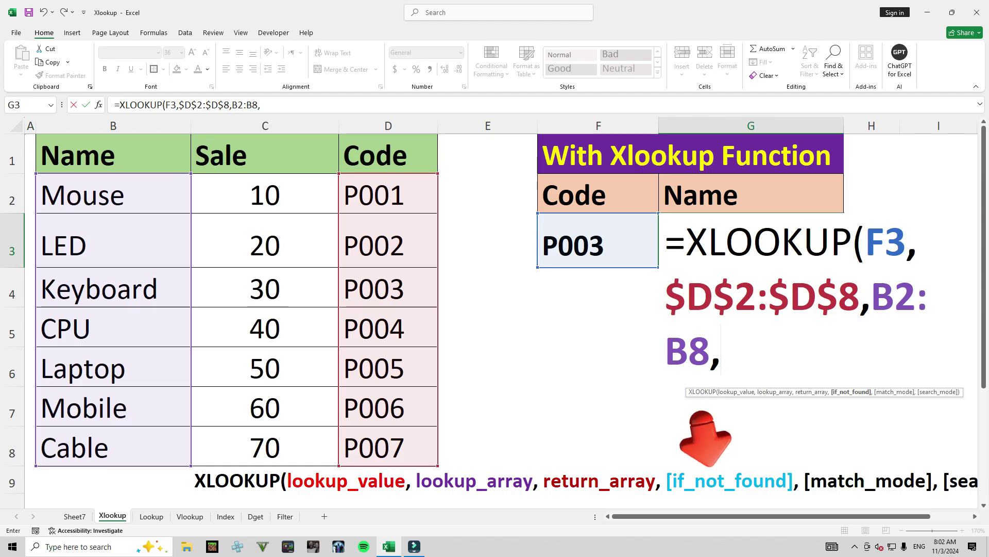
Step: Set the if_not_found argument to "Data not Found" and complete the XLOOKUP formula
type("\"")
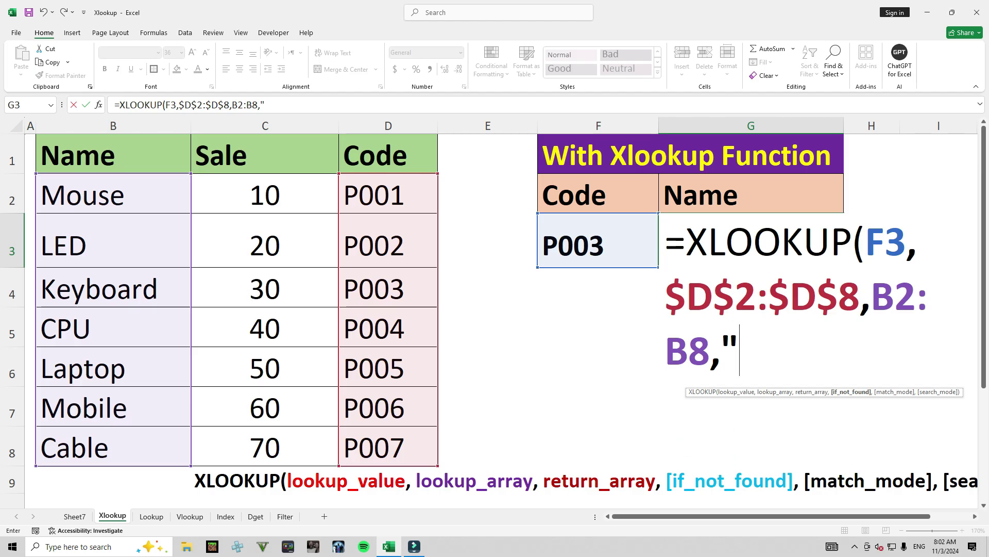
type("Data ")
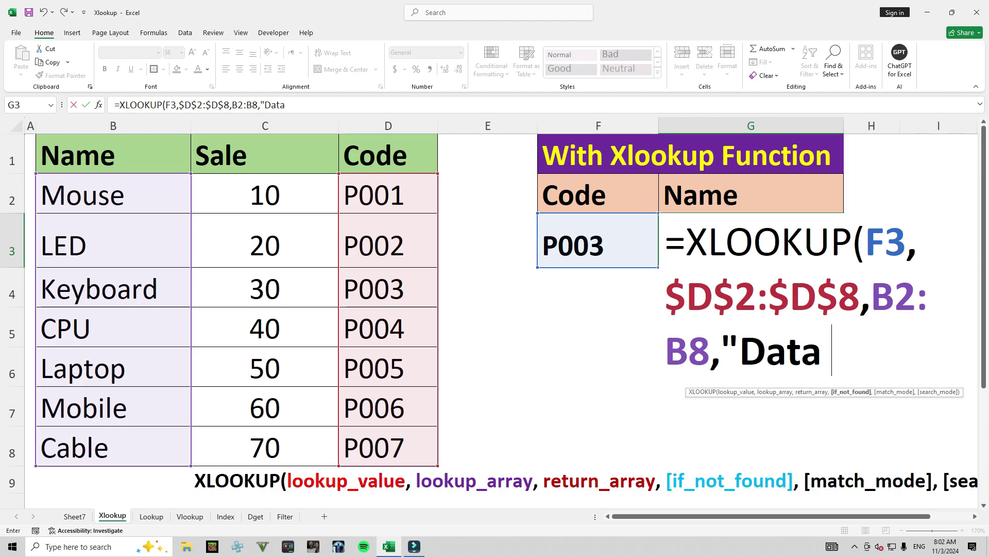
type("not ")
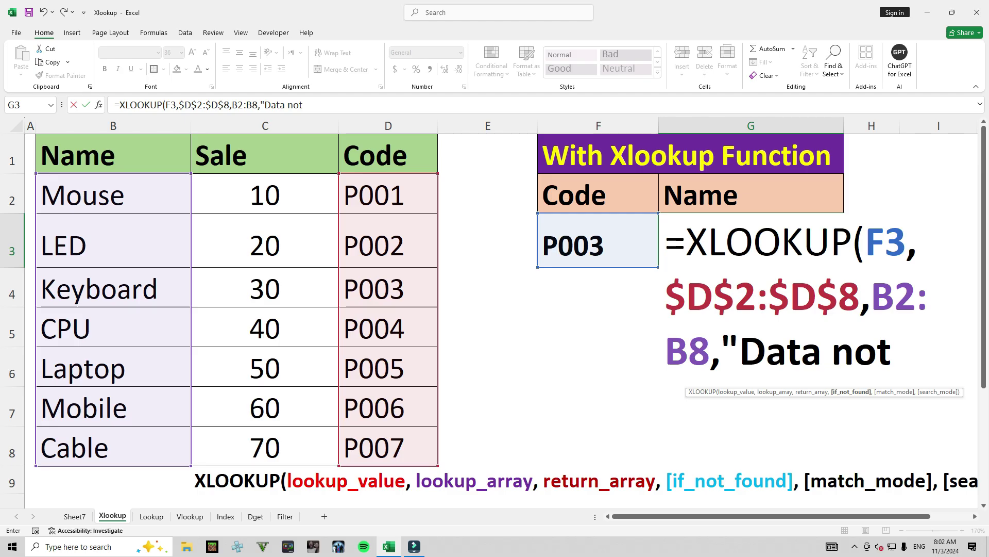
type("Found\"")
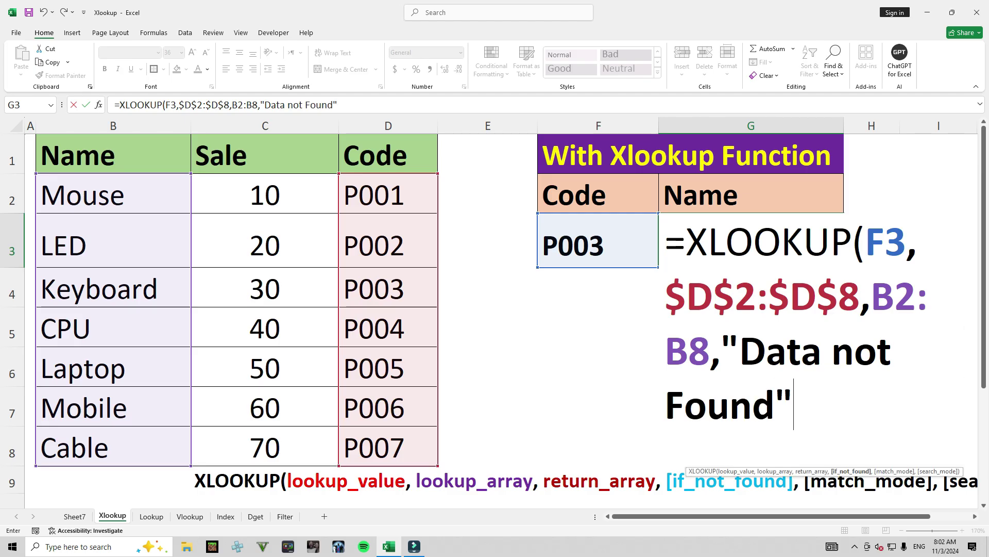
type(")")
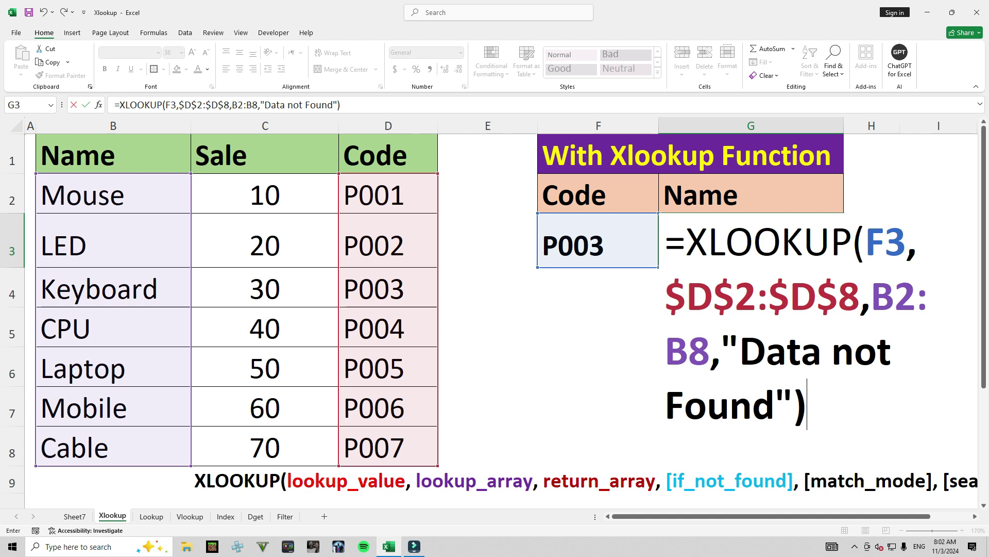
key("Return")
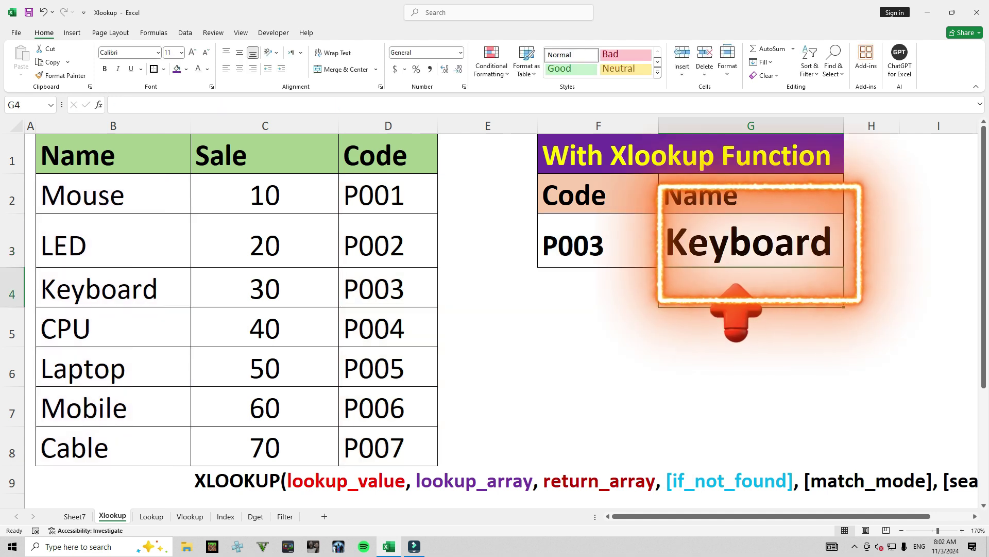
Step: Test the XLOOKUP formula's not-found text by changing the code in F3 to P0031
left_click(388, 288)
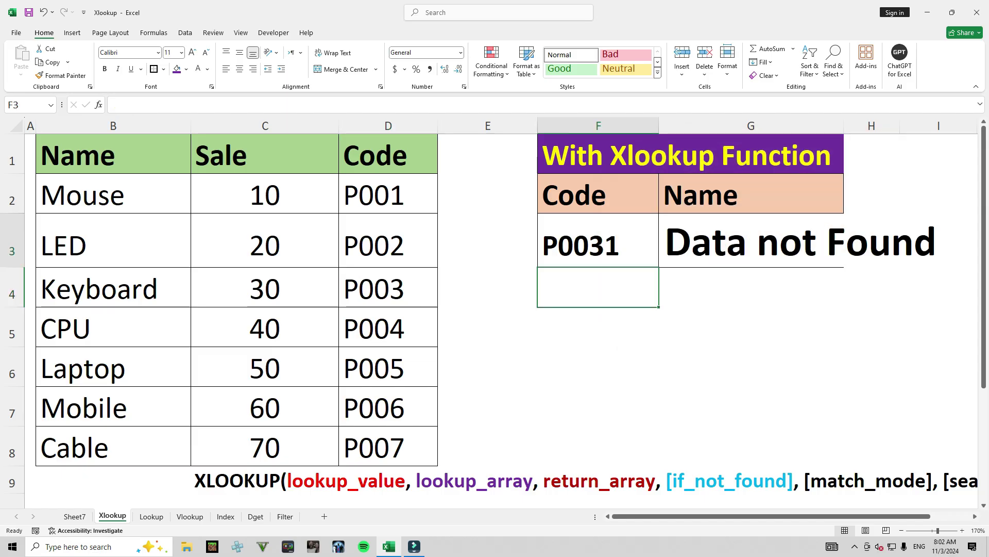
left_click(598, 240)
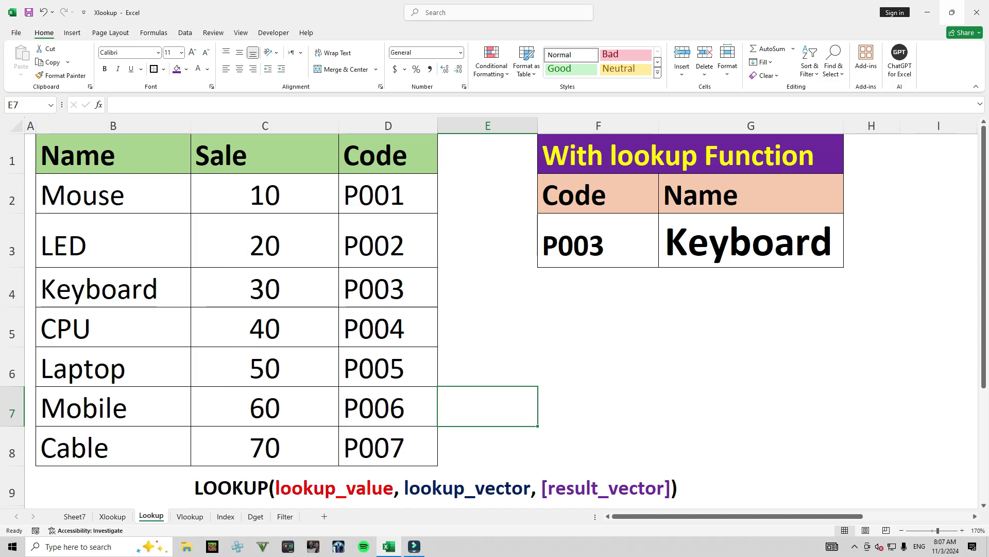
Step: On the Lookup sheet, enter a LOOKUP formula in G3 that finds F3 in D2:D8 and returns the name from B2:B8
left_click(751, 241)
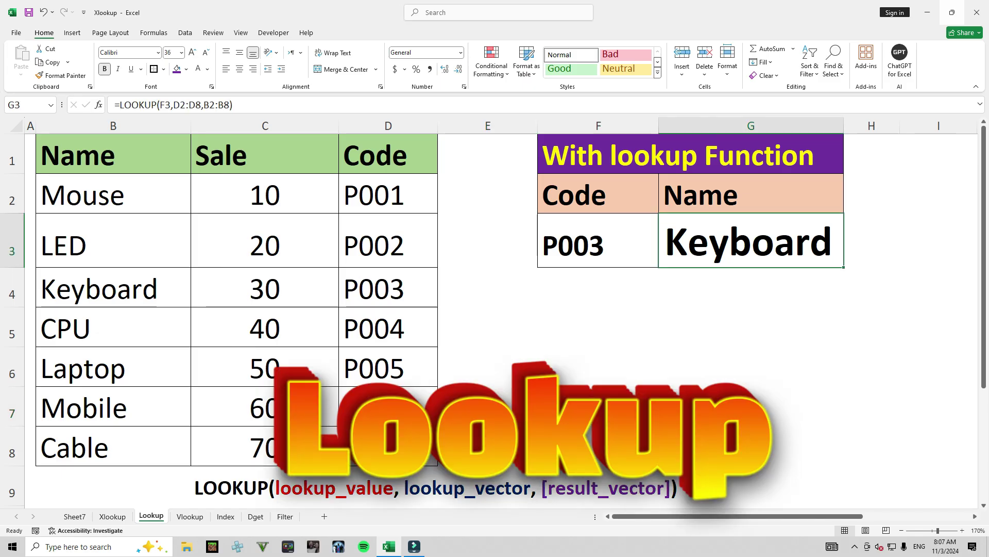
type("=loo")
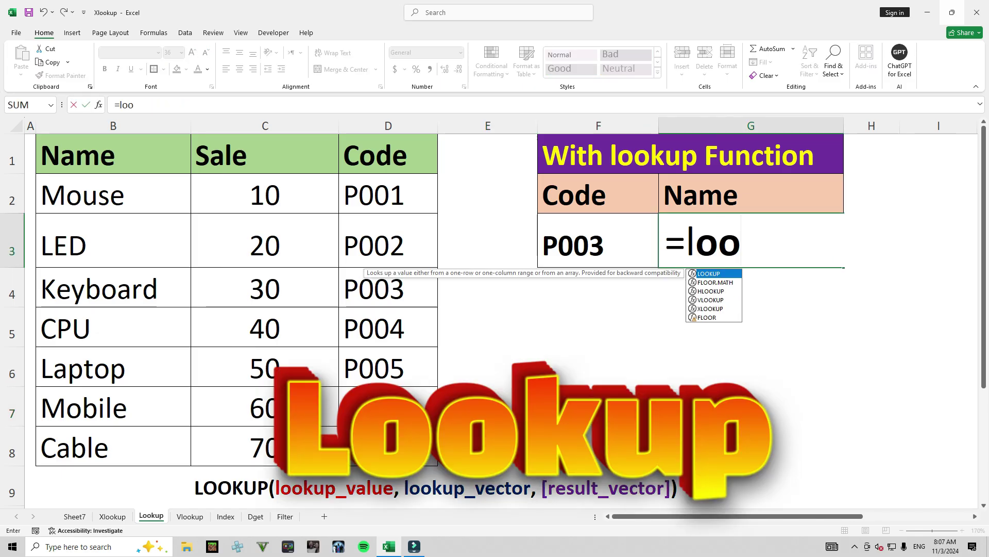
key("Tab")
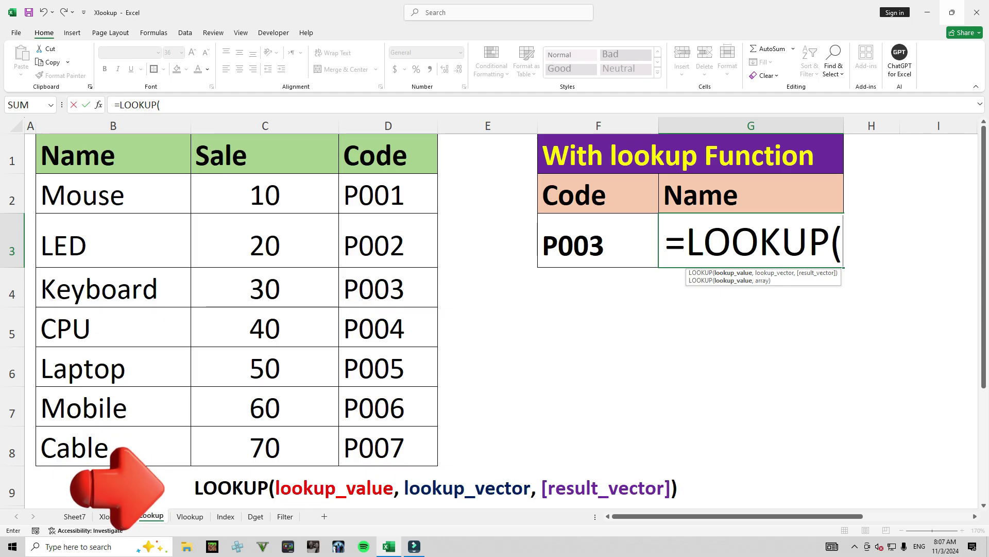
left_click(598, 241)
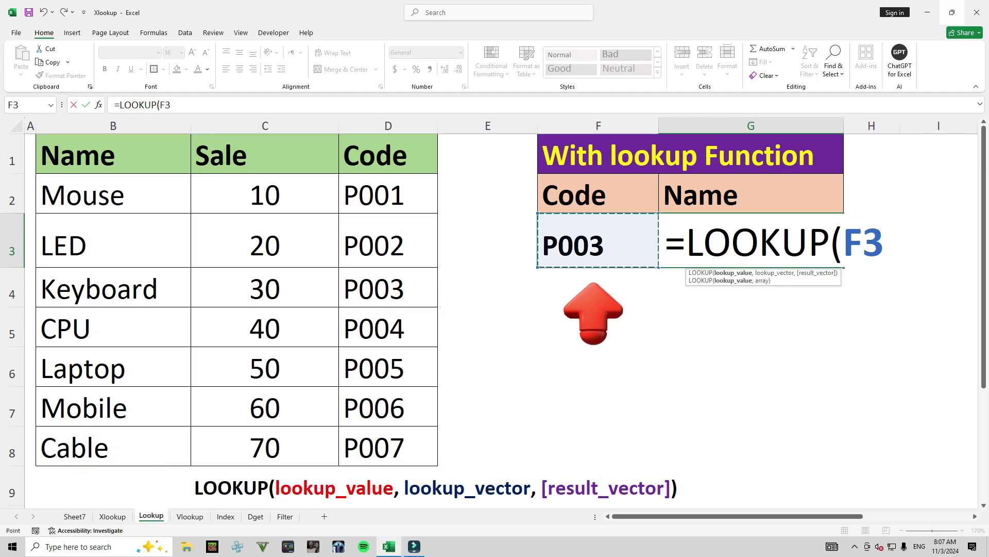
type(",")
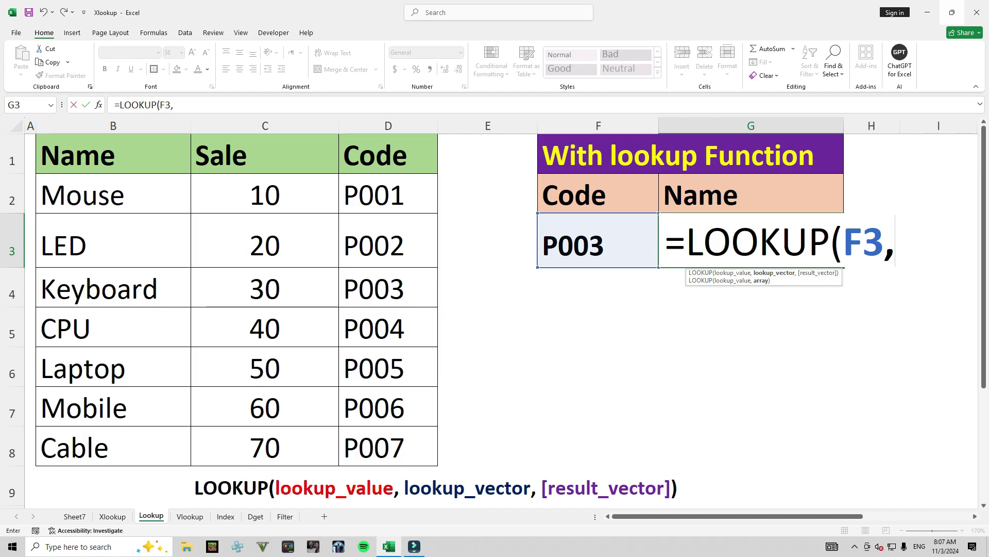
left_click_drag(388, 194, 388, 447)
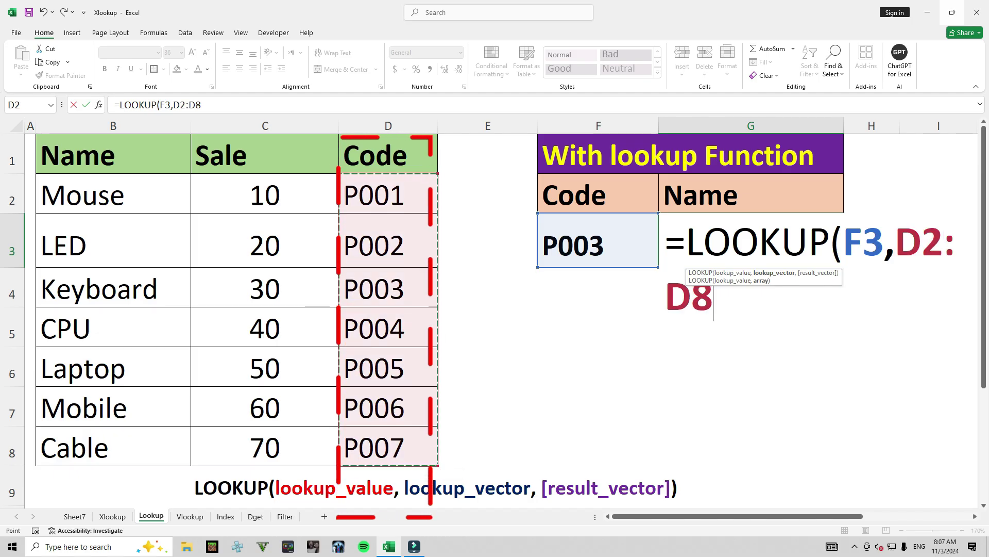
type(",")
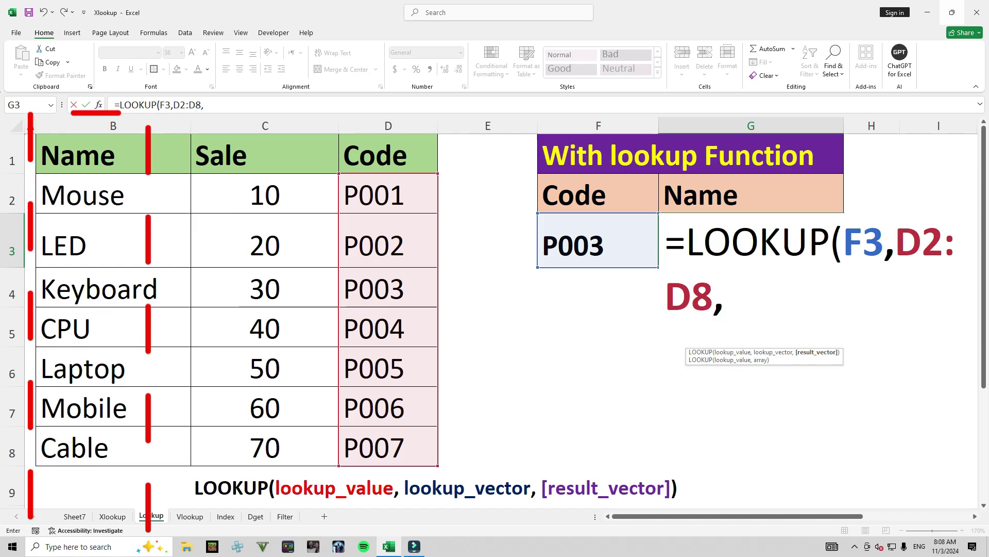
left_click_drag(113, 196, 112, 448)
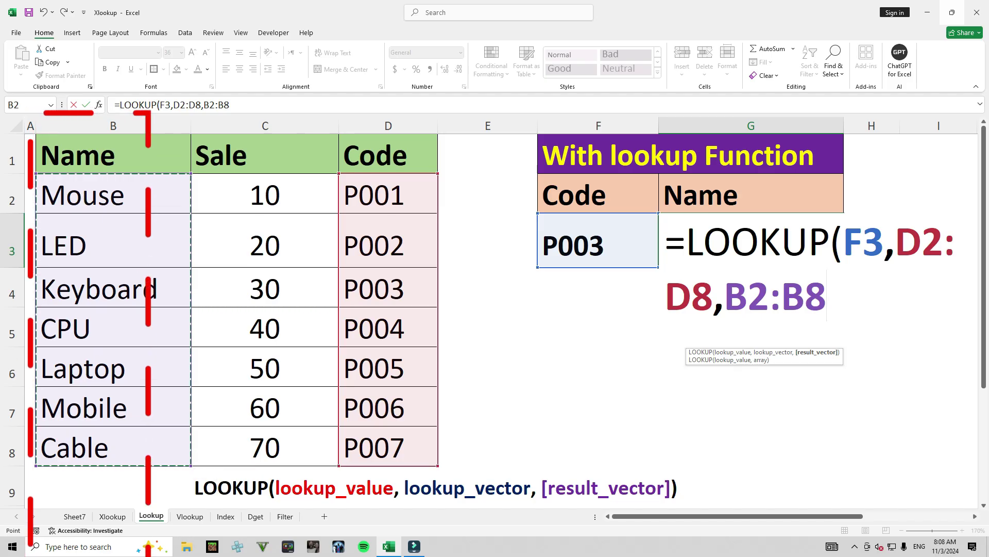
type(")")
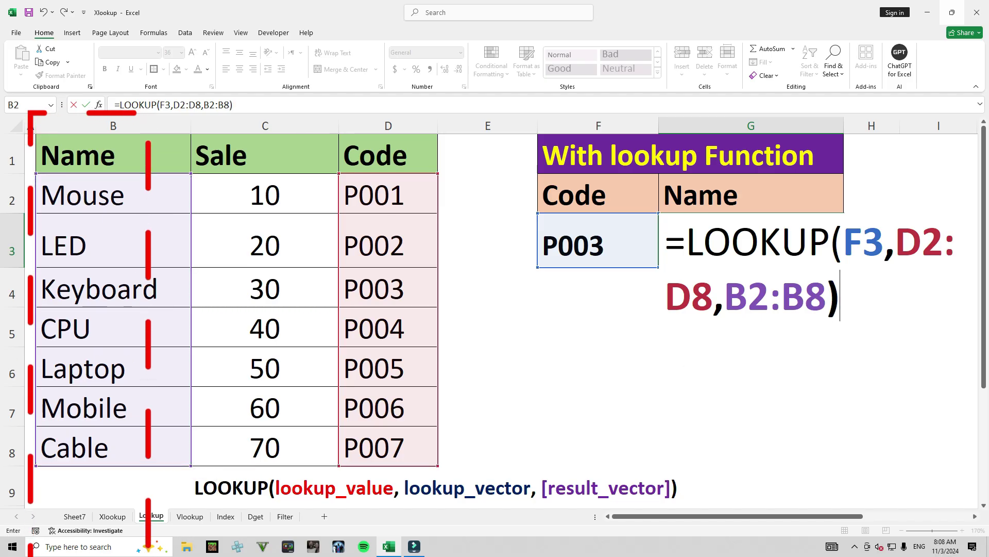
key("Return")
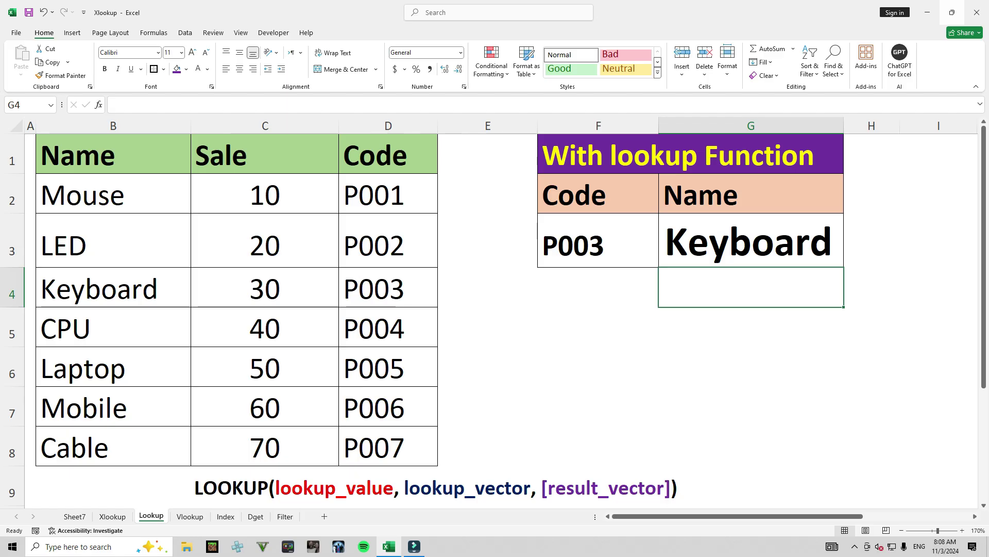
Step: On the Vlookup sheet, start a VLOOKUP formula in G3 with F3 as the lookup value
left_click(190, 516)
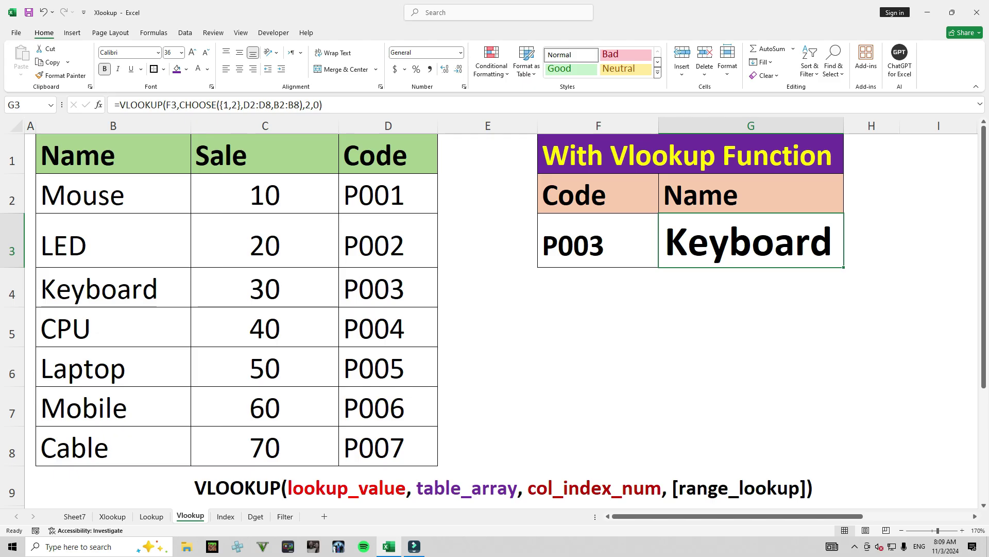
type("=v")
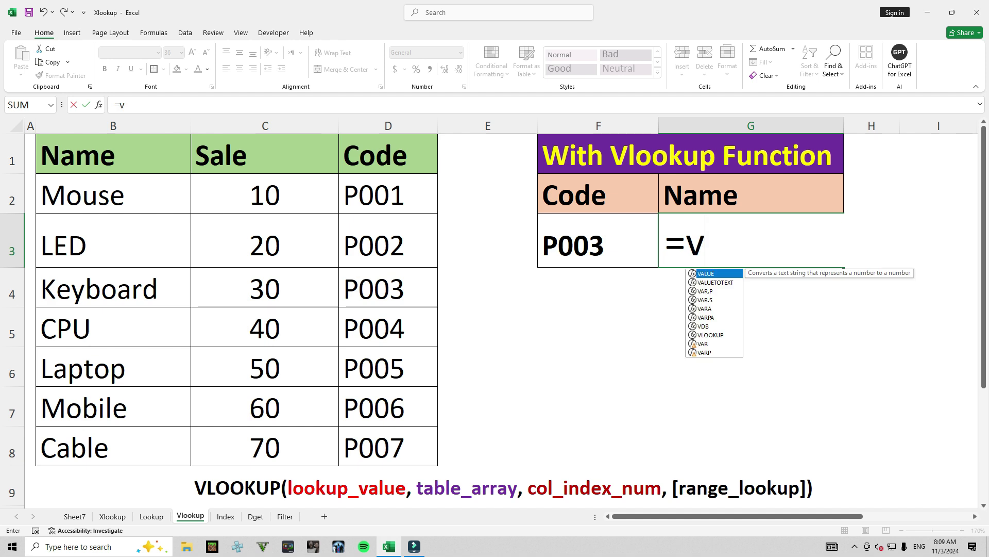
type("loo")
key("Tab")
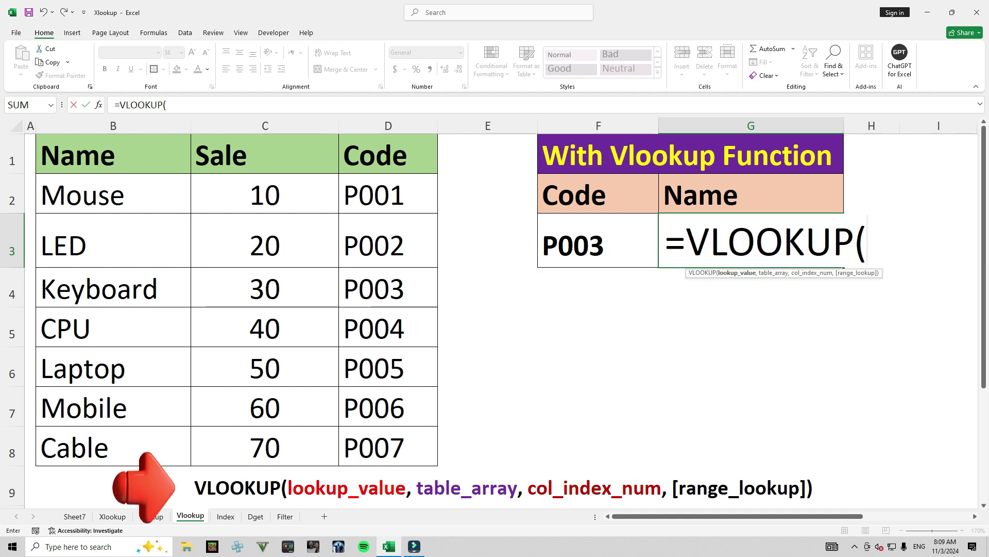
key("Left")
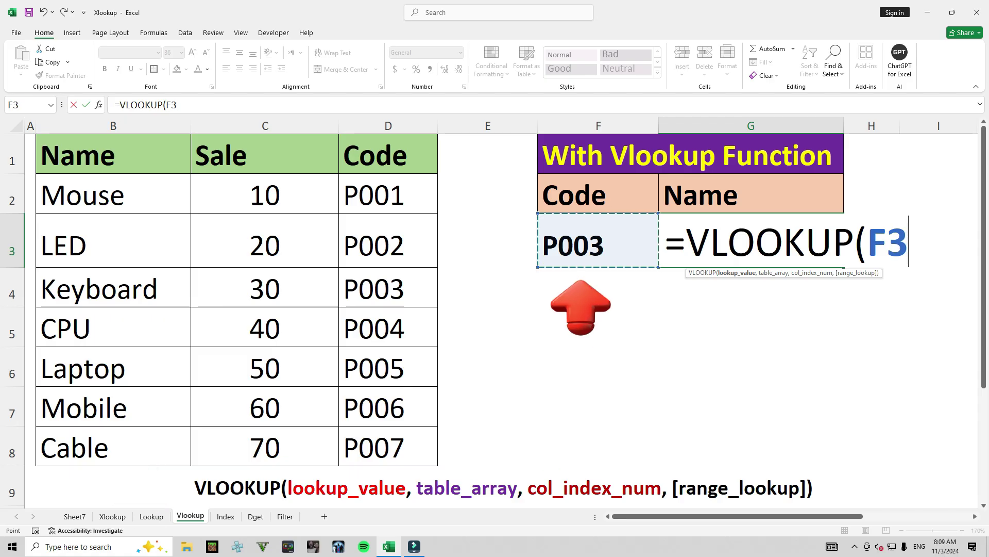
type(",")
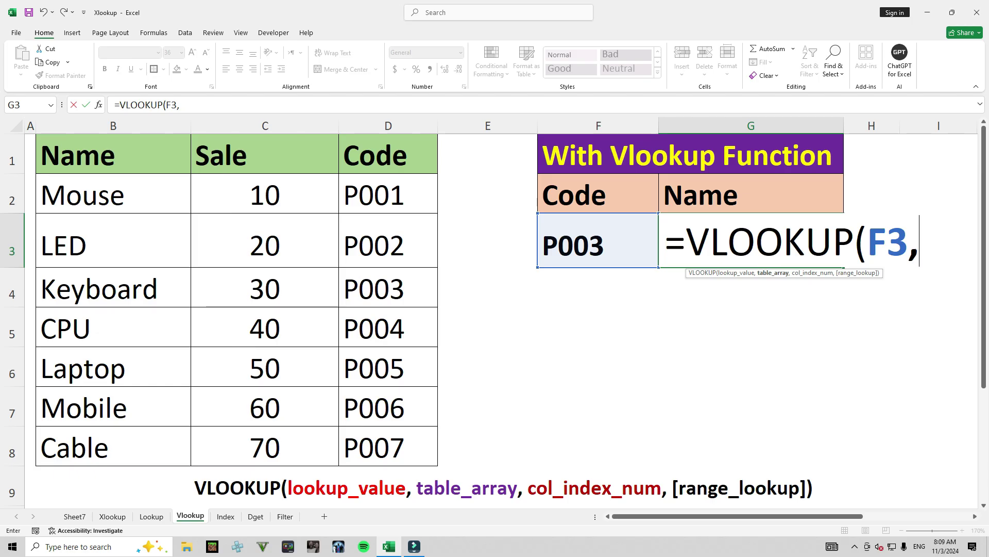
Step: Nest a CHOOSE function as the table array, with {1,2} as its index number argument
type("choo")
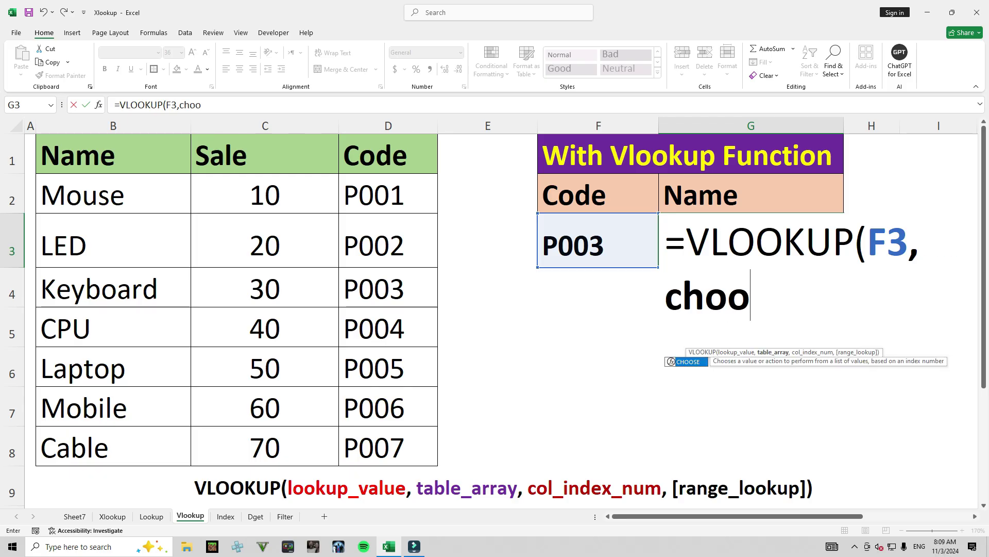
key("Tab")
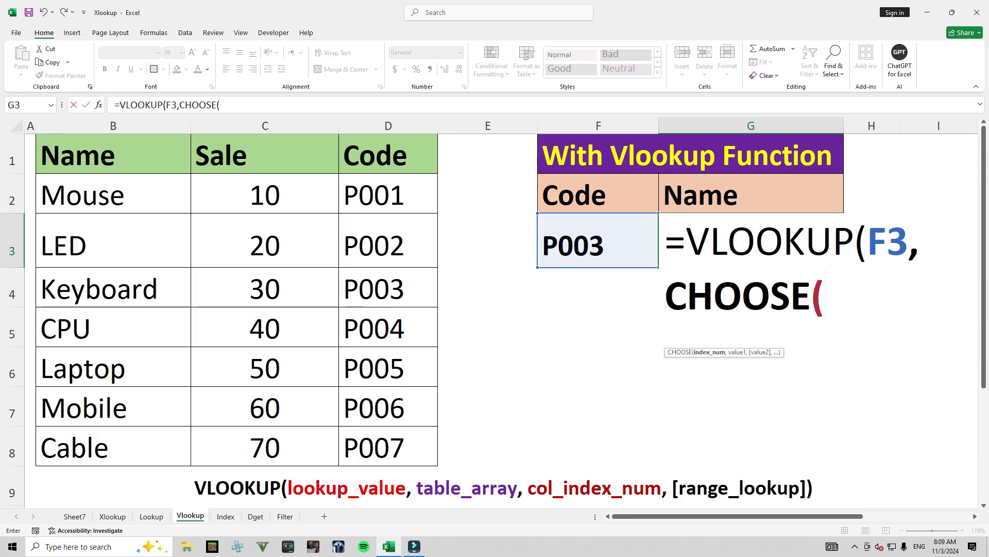
type("{")
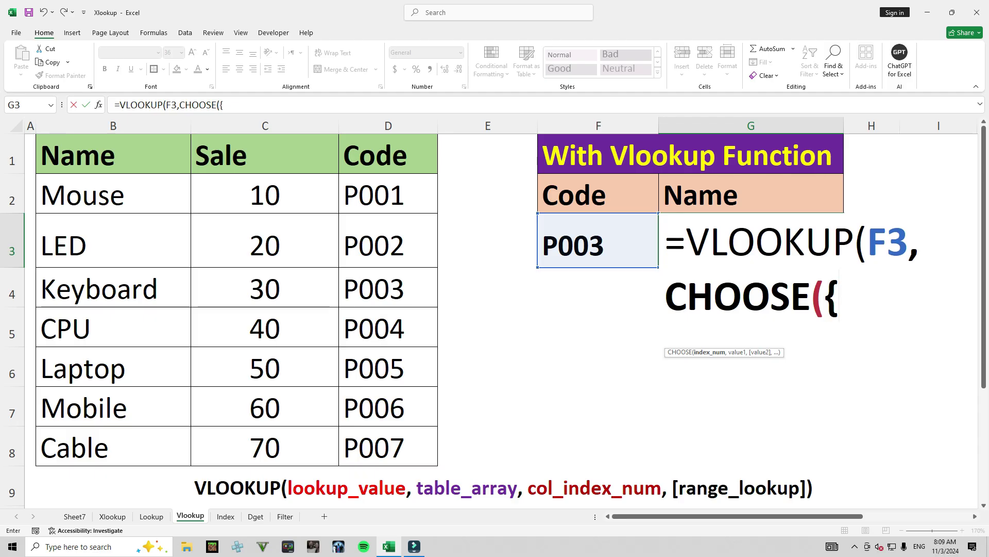
type("1")
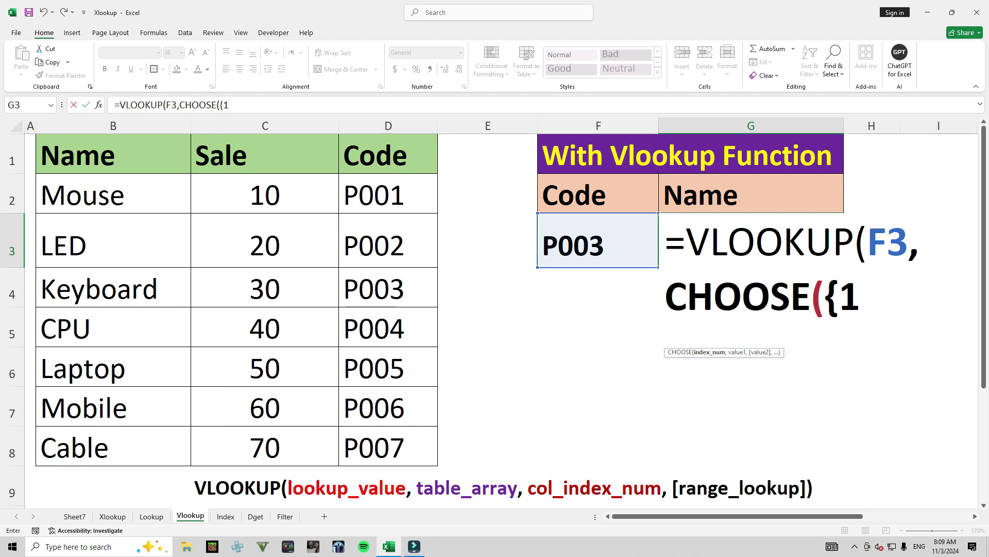
type(",2")
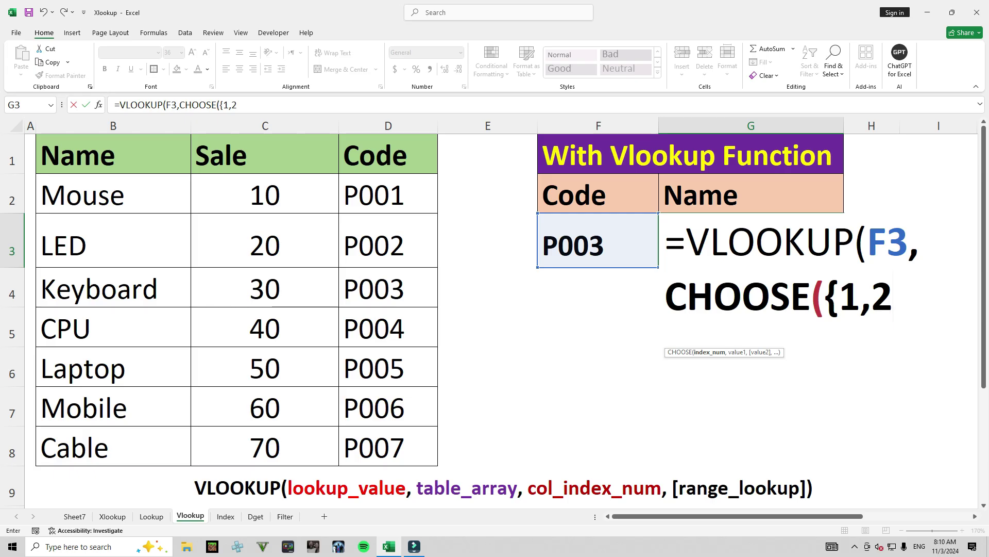
type("},")
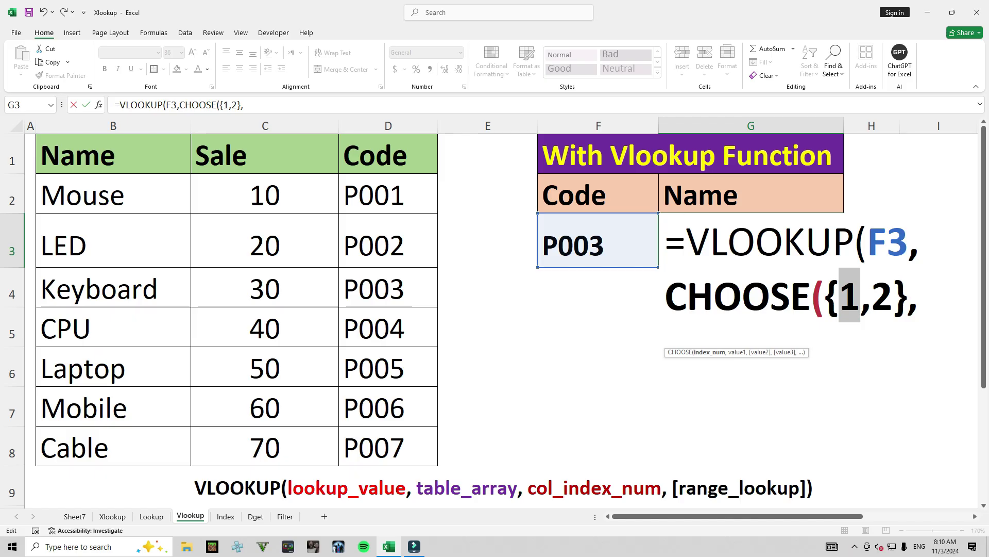
Step: Add the code range D2:D8 and the name range B2:B8 as CHOOSE's two values and close the function
left_click_drag(386, 195, 438, 463)
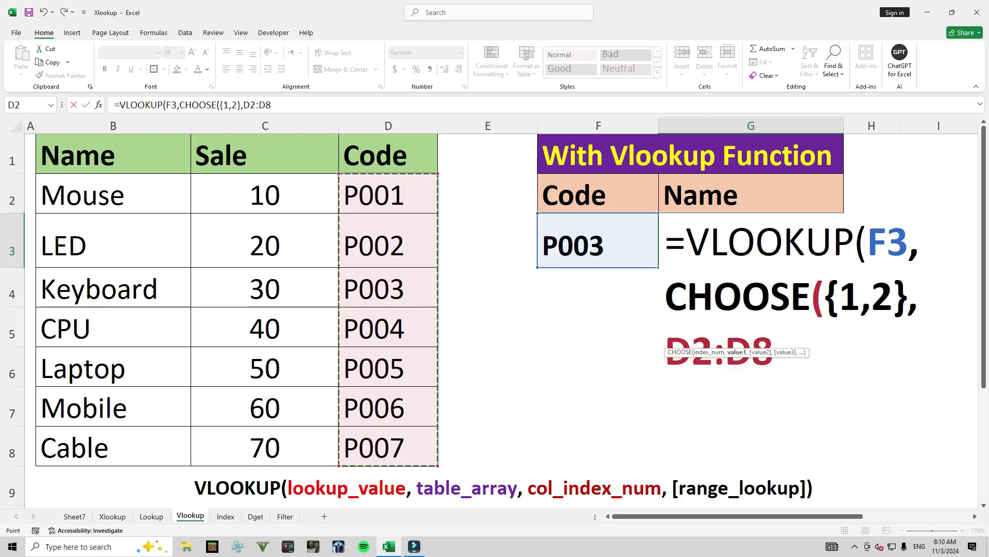
type(",")
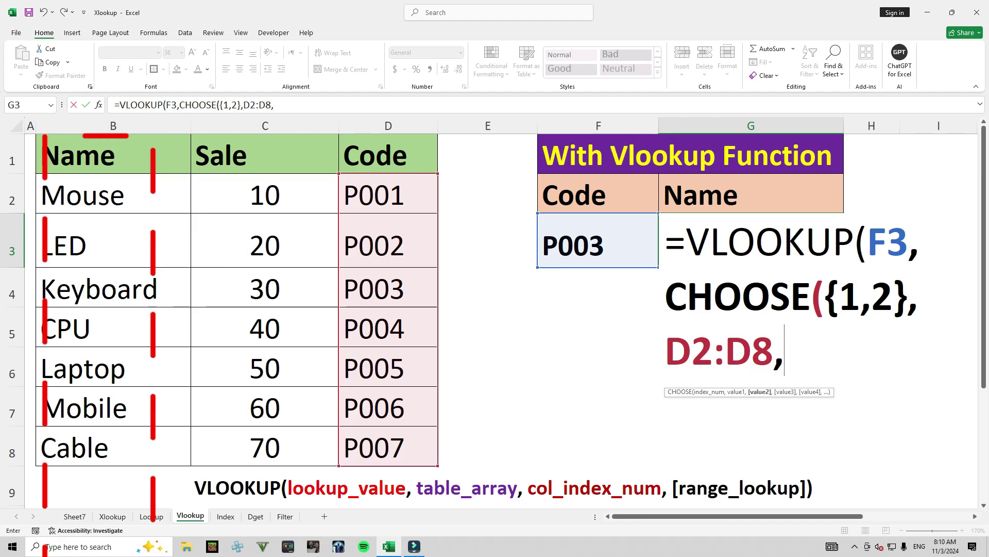
left_click_drag(114, 195, 185, 459)
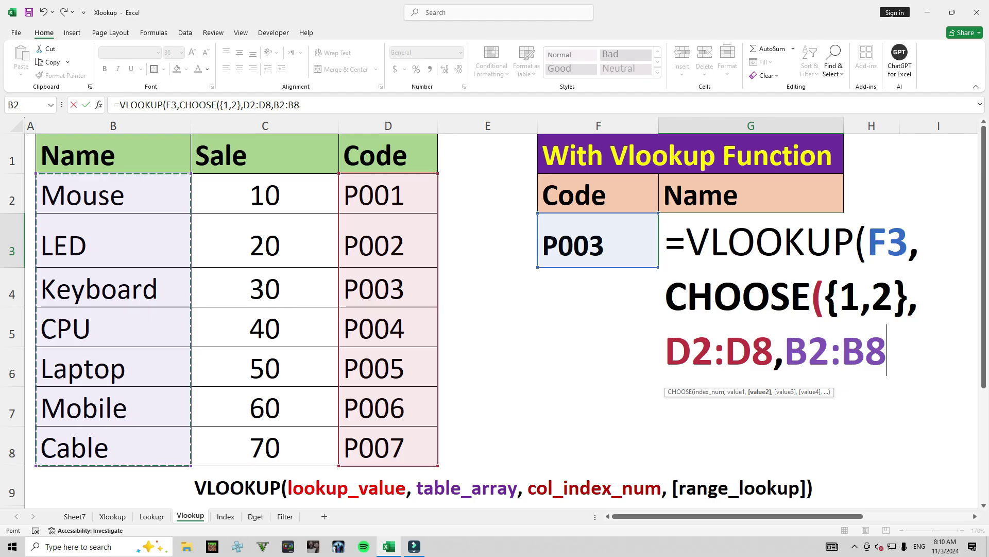
type(")")
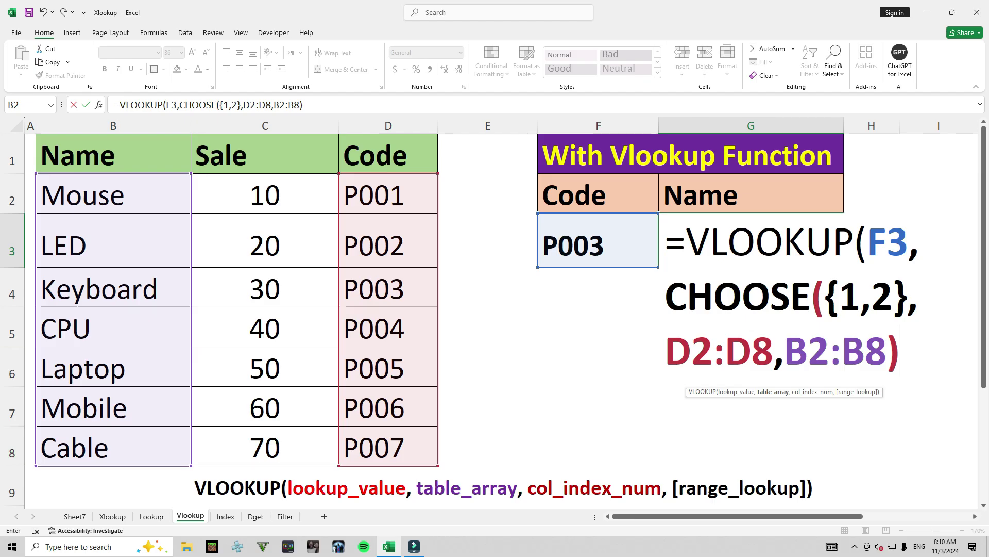
Step: Set VLOOKUP's column index to 2 and range lookup to 0, and complete the formula in G3
type(",2,")
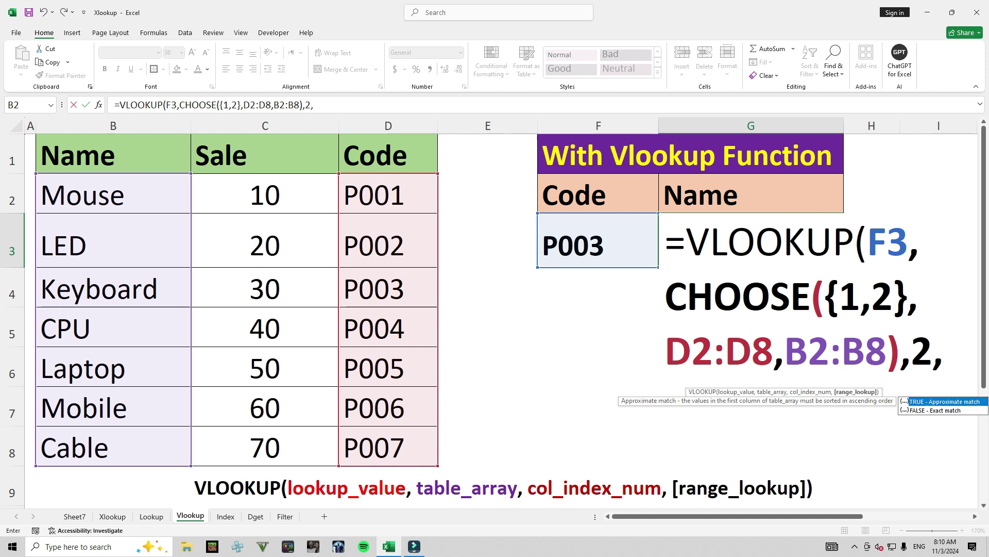
type("0)")
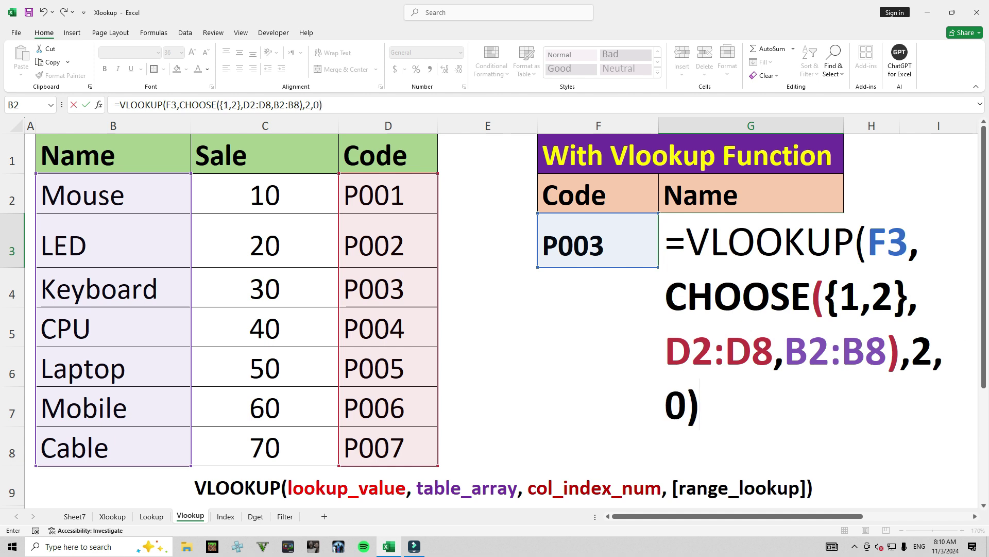
key("Return")
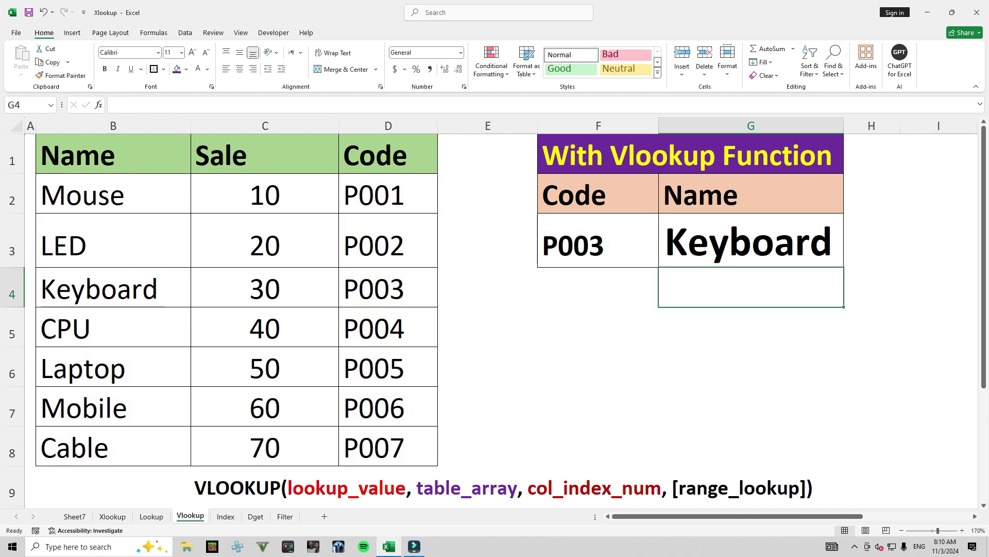
left_click(751, 241)
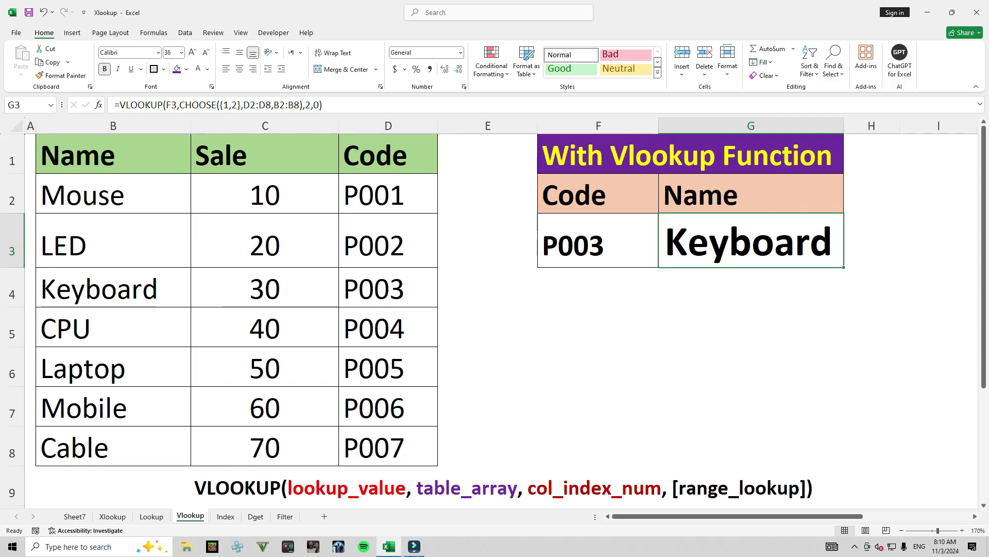
Step: On the Index sheet, start a MATCH formula in G5 with F3 as the lookup value
key("ctrl+Page_Down")
left_click(751, 328)
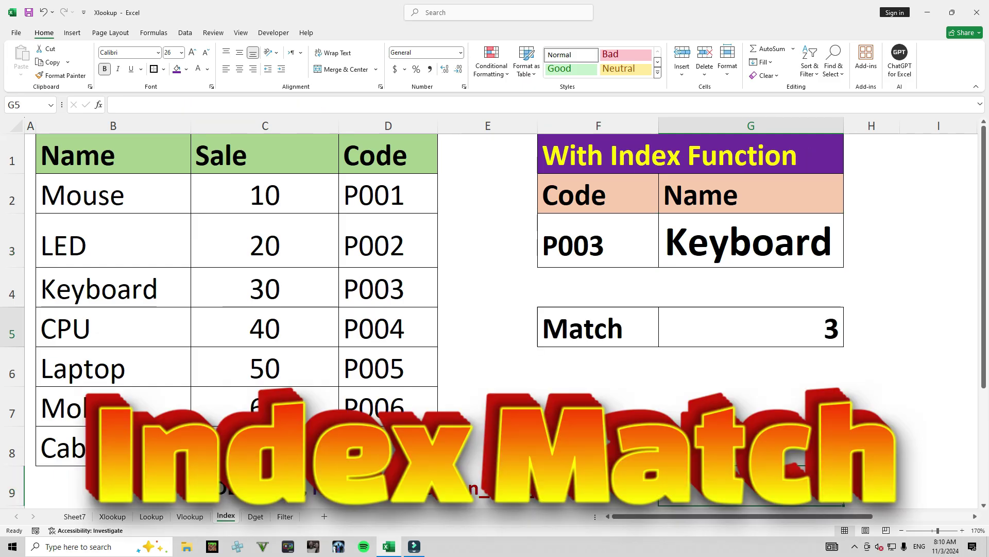
left_click(598, 407)
left_click(598, 328)
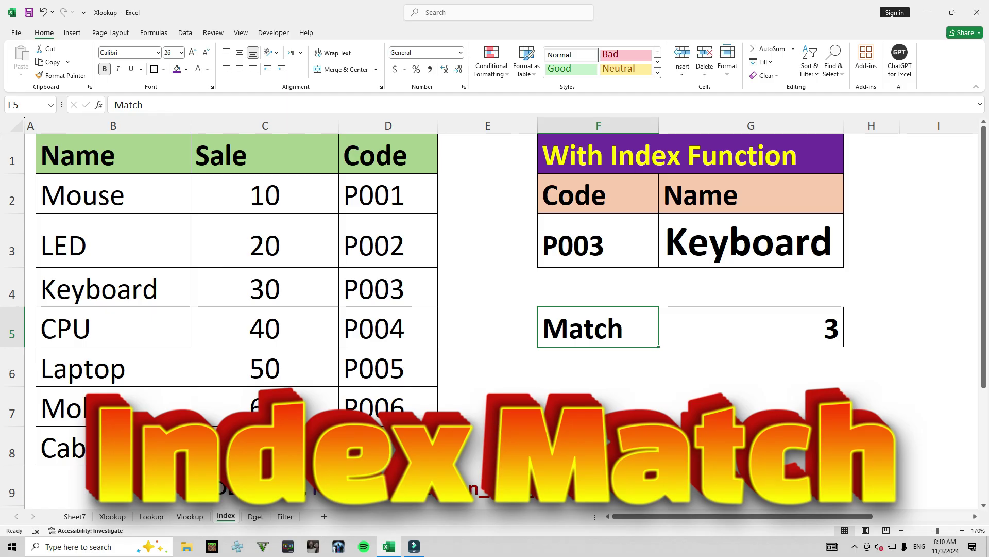
left_click(752, 328)
left_click(751, 407)
left_click(751, 328)
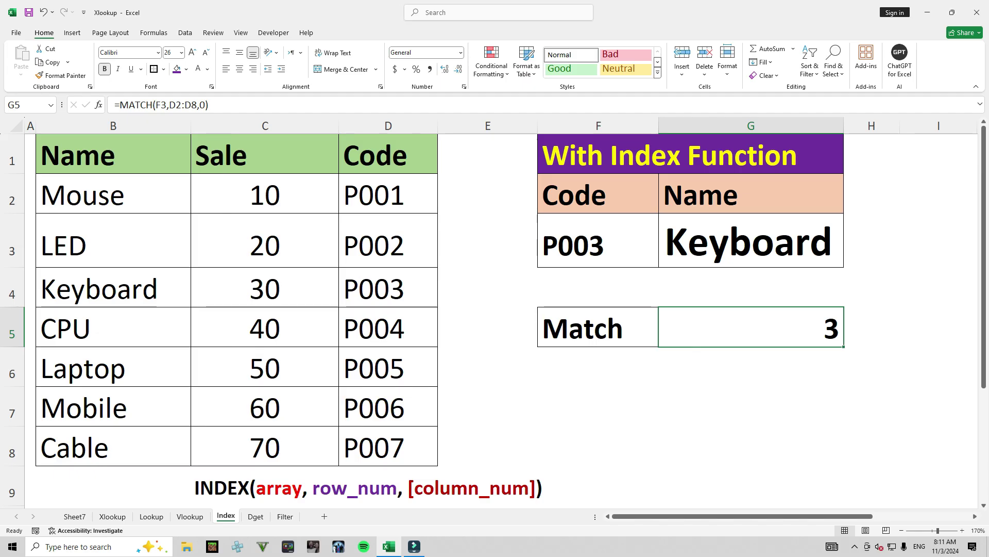
type("=matc")
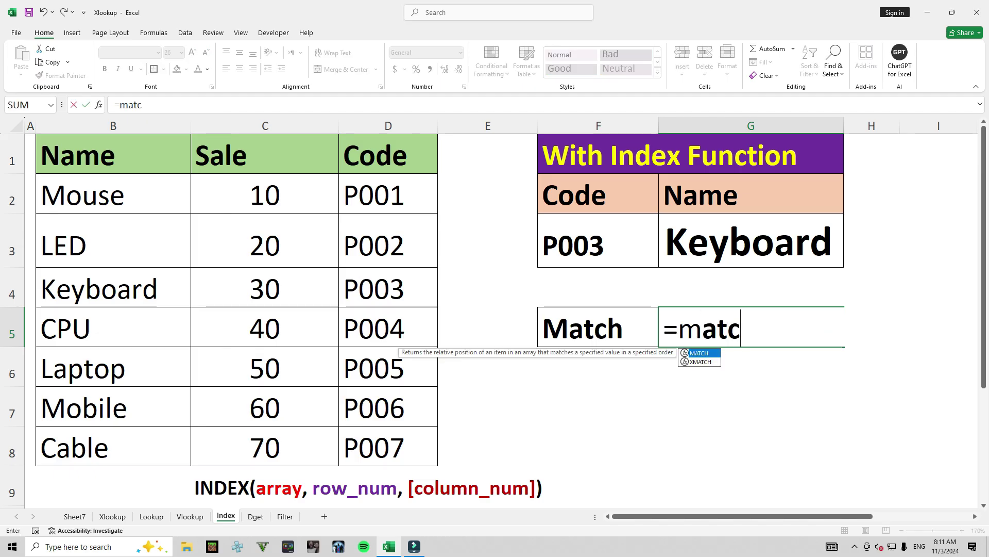
key("Tab")
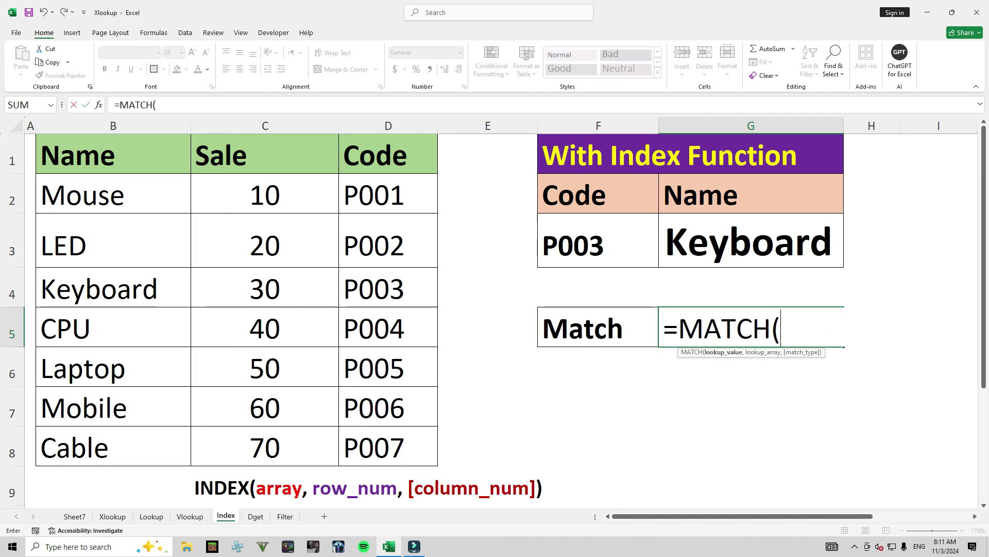
left_click(599, 241)
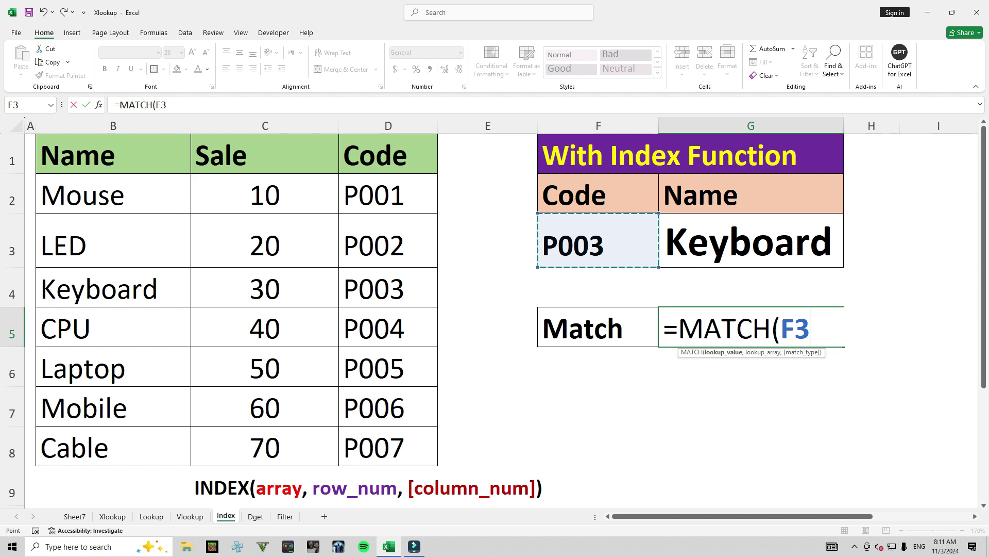
type(",")
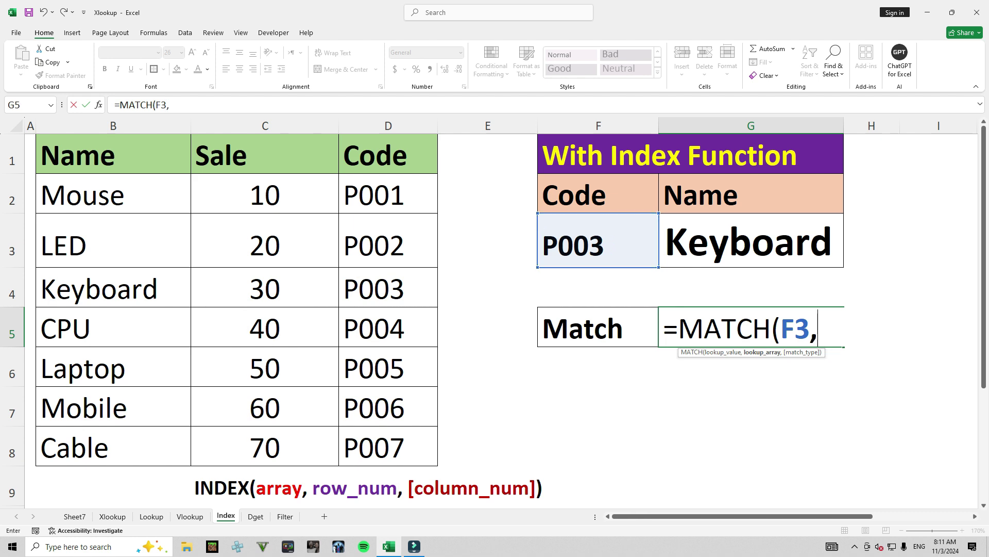
Step: Add the code range D2:D8 as MATCH's lookup array, set the match type to 0 and complete the formula
mouse_move(387, 195)
left_mouse_down()
mouse_move(386, 289)
mouse_move(436, 462)
left_mouse_up()
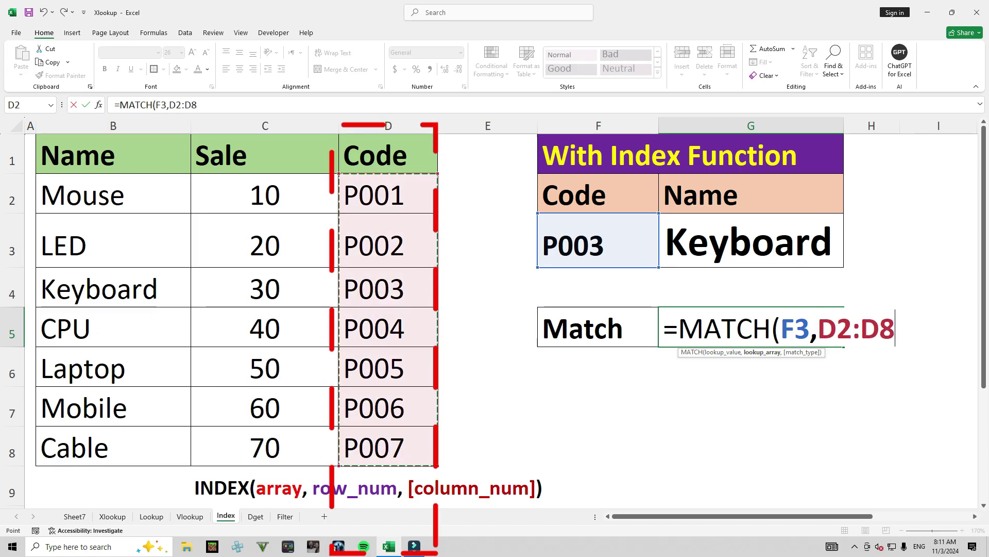
type(",")
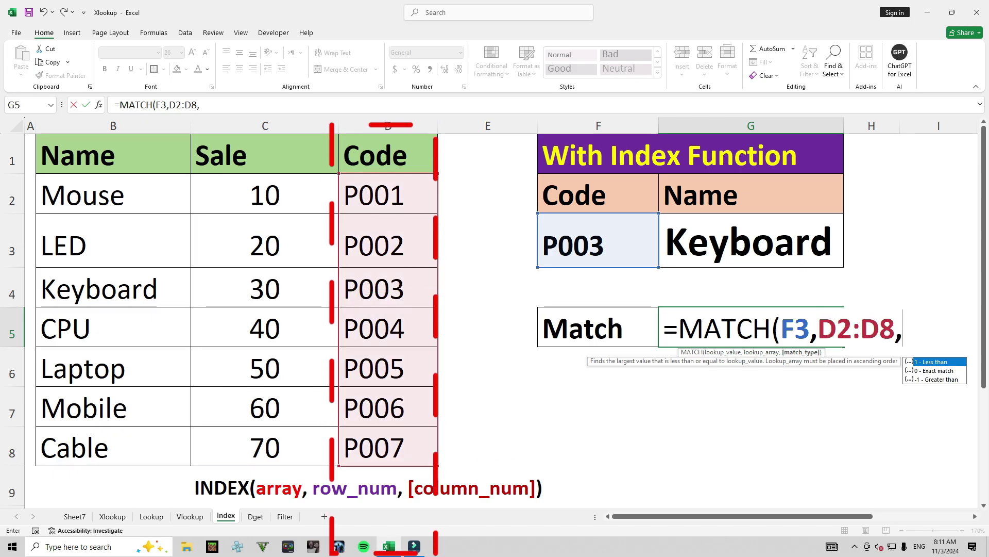
type("0)")
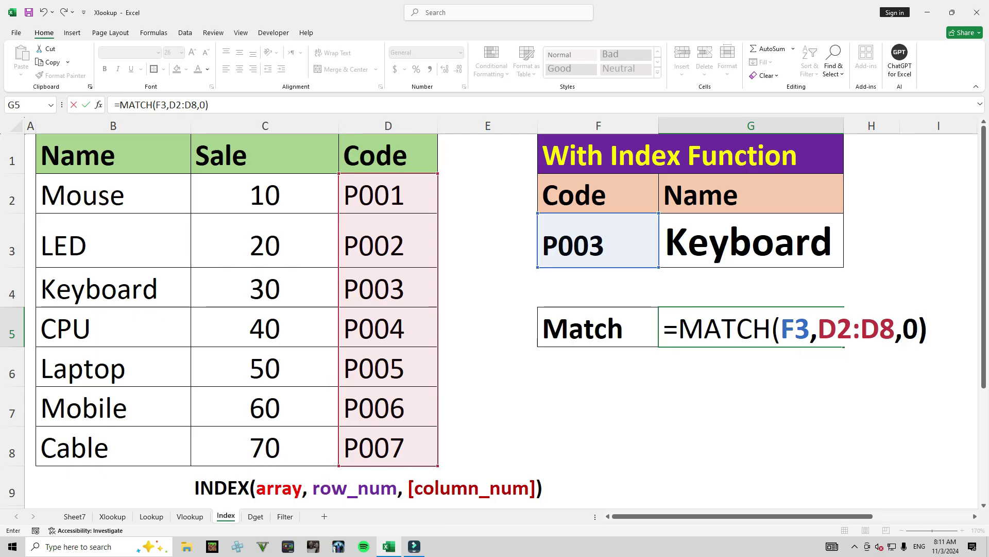
key("Return")
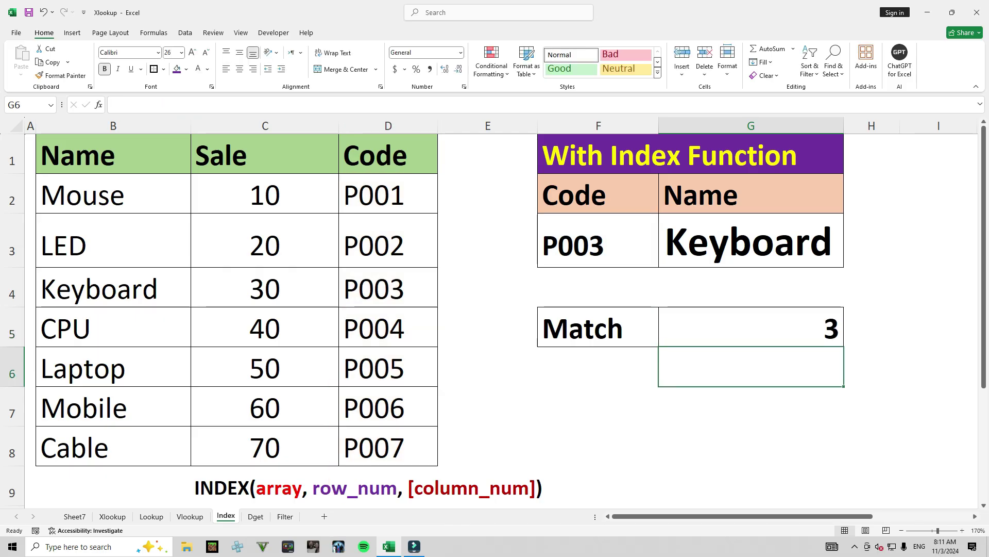
left_click(751, 327)
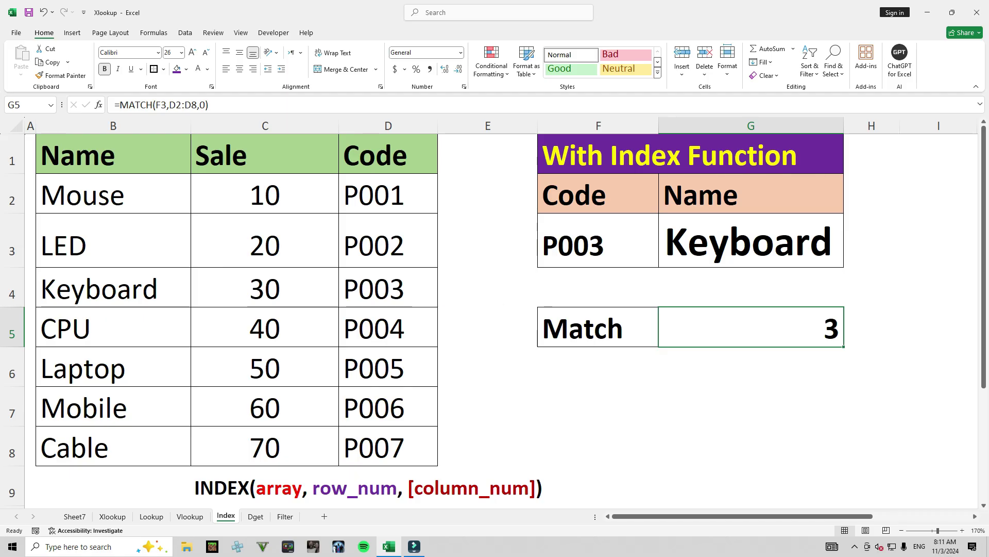
Step: Start an INDEX formula in G3 with the name range B2:B8 as the array
left_click(751, 241)
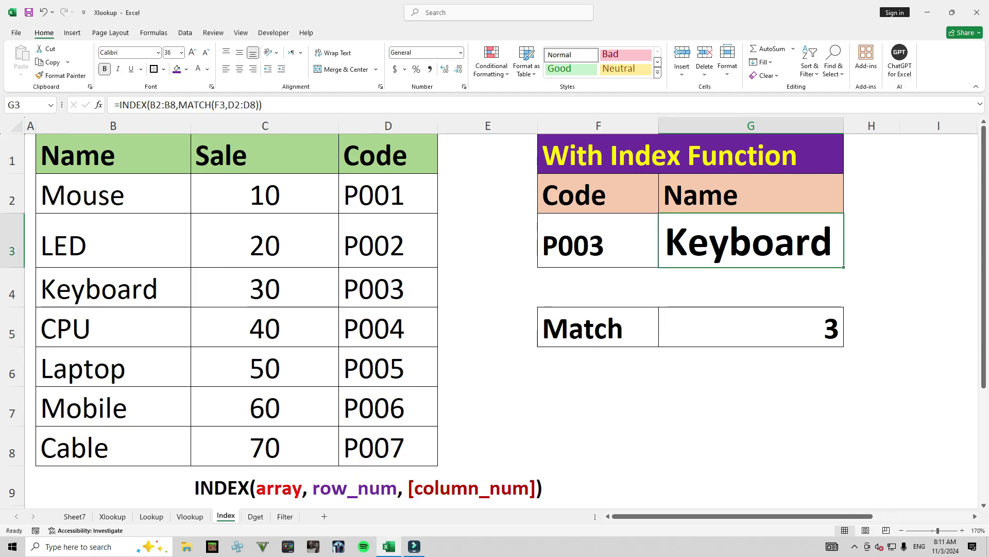
type("=")
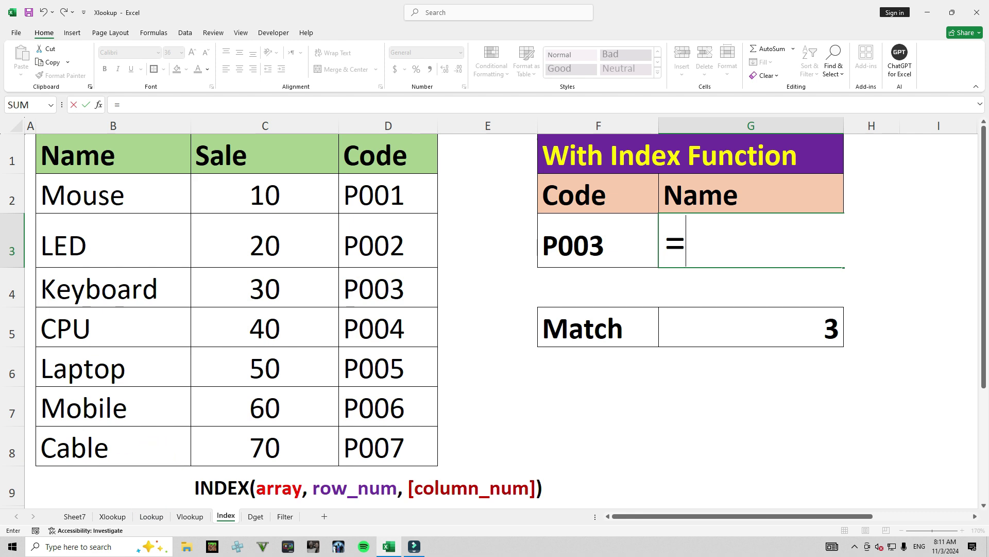
type("in")
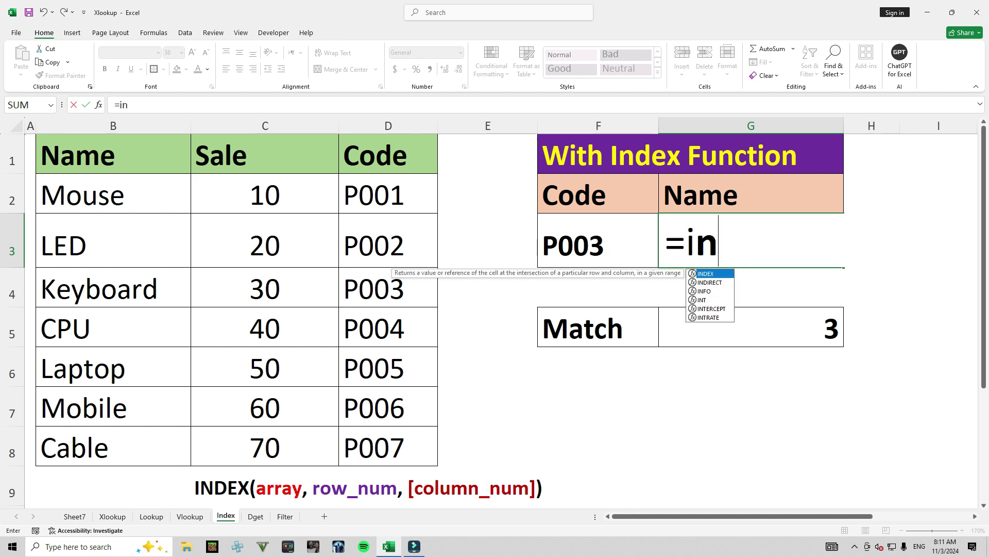
key("Tab")
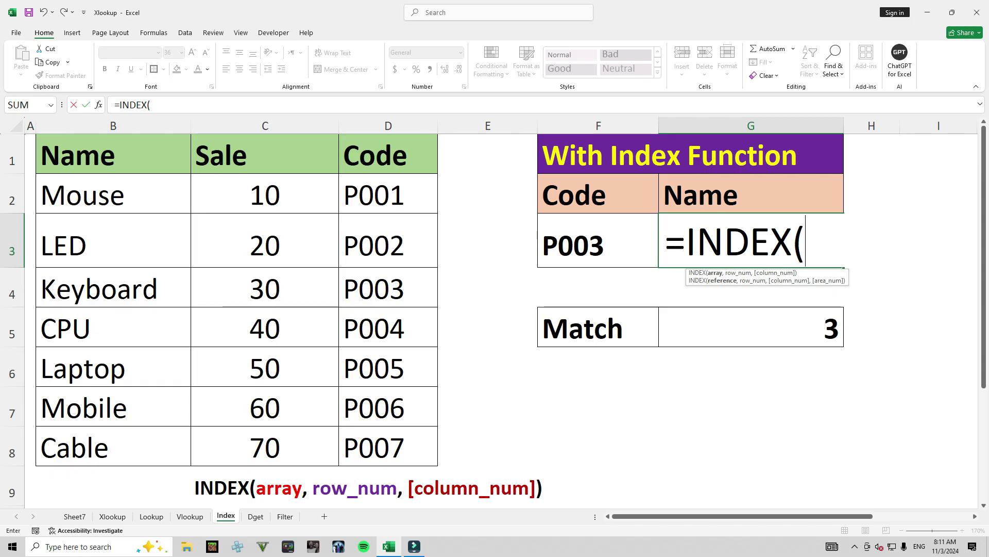
left_click_drag(114, 195, 113, 447)
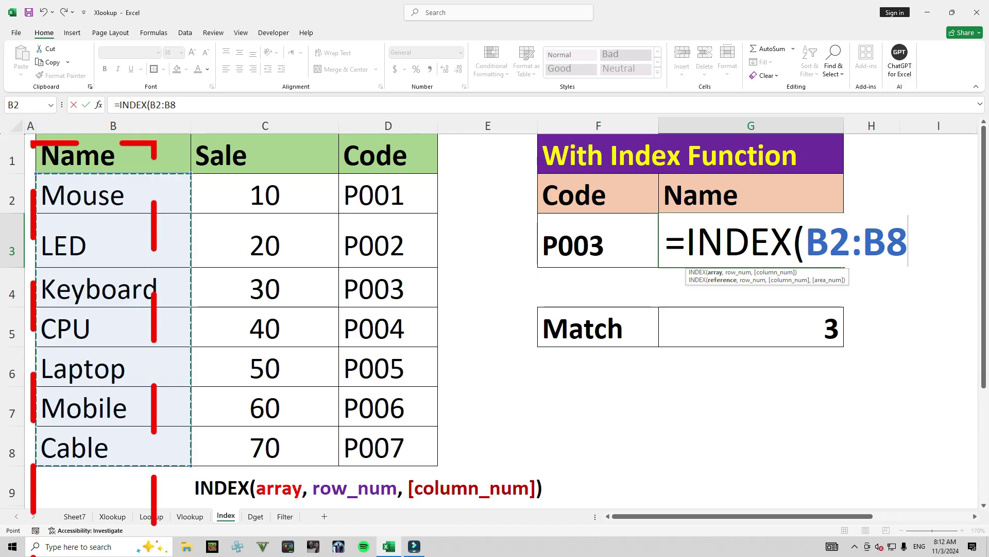
type(",")
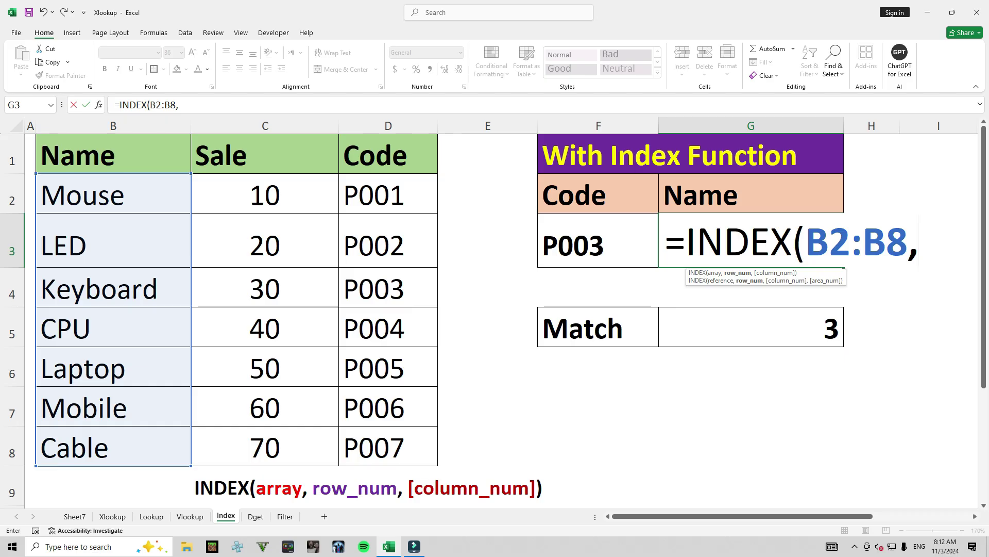
Step: Nest MATCH as INDEX's row number with lookup value F3, lookup array D2:D8 and match type 0, and complete the formula
type("match")
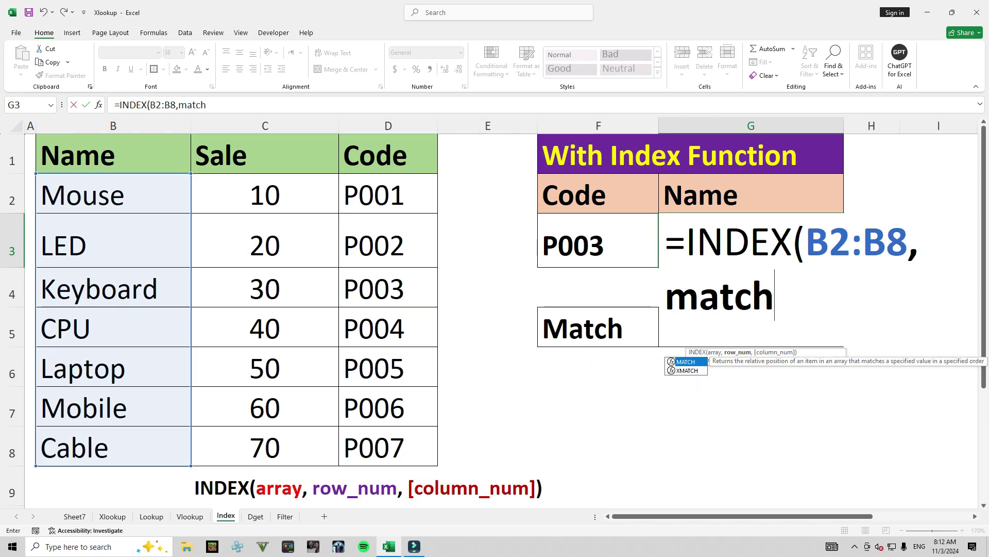
key("Tab")
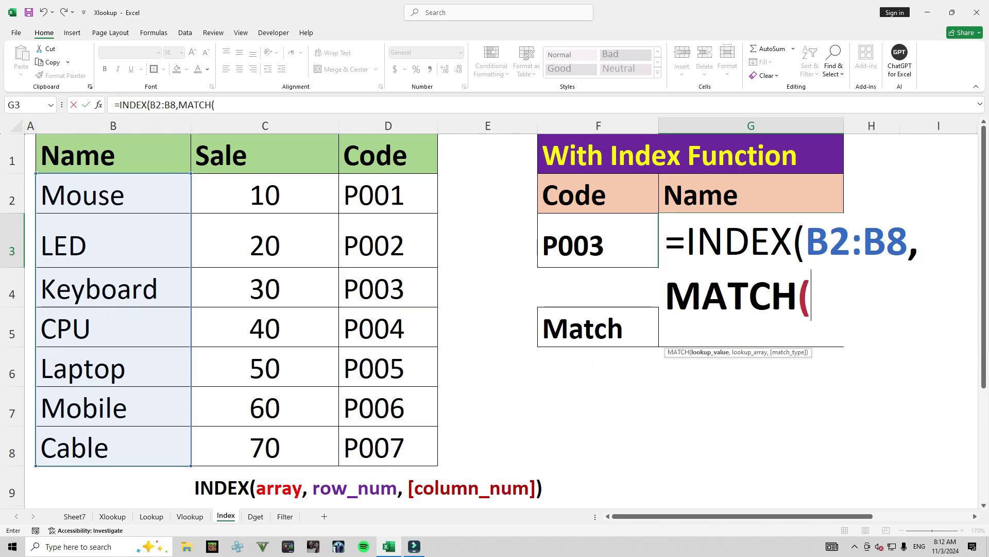
key("Left")
type(",")
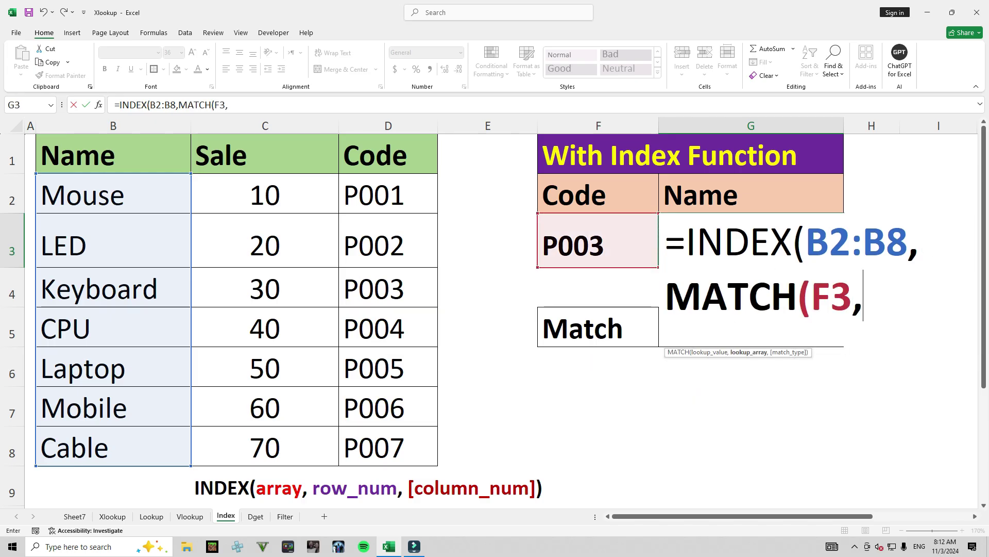
left_click_drag(388, 195, 388, 448)
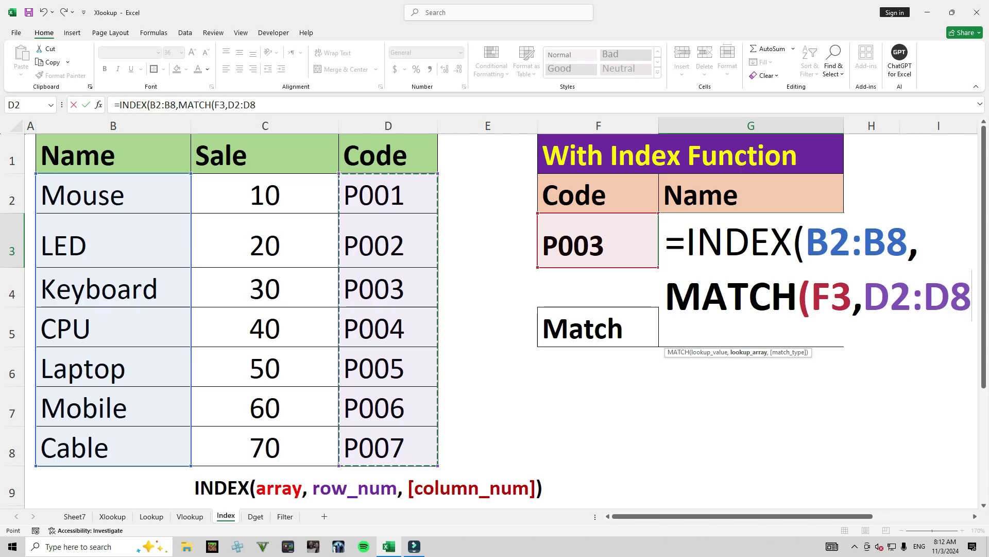
type(",0)")
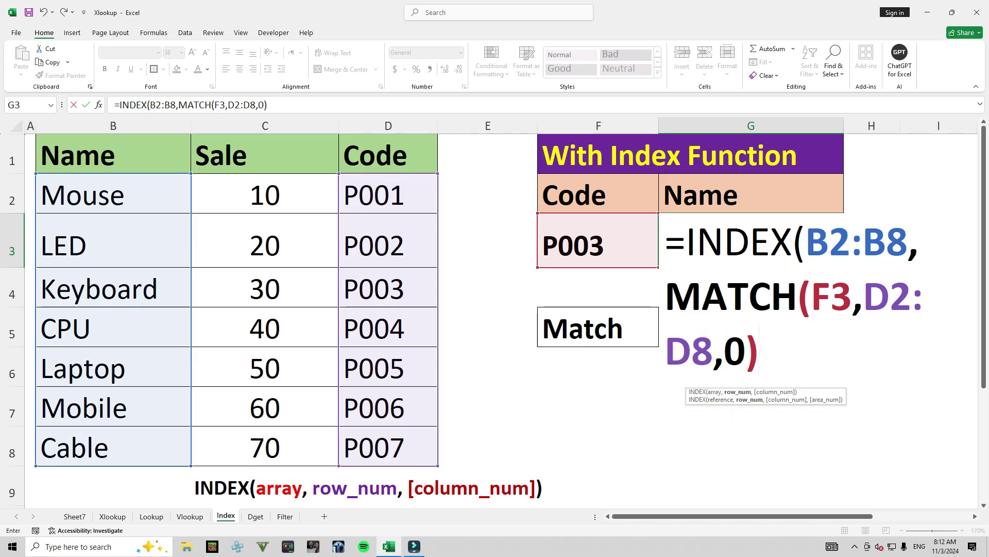
type(")")
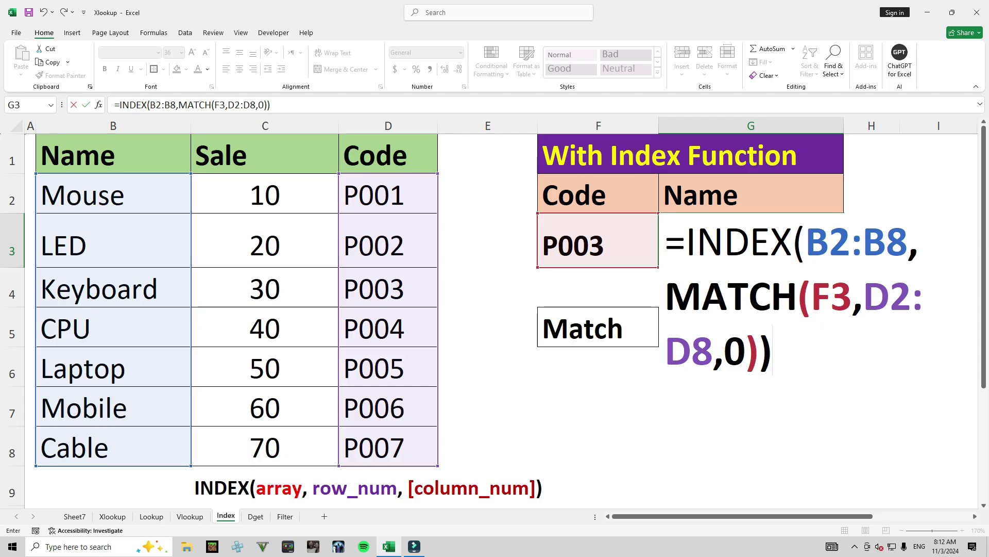
key("Return")
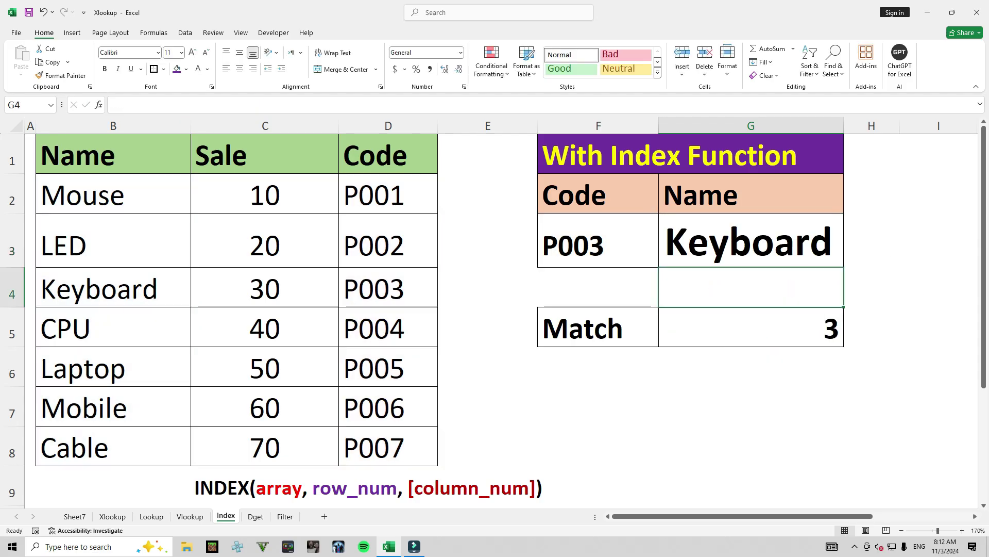
Step: On the Dget sheet, start a DGET formula in G3 with the whole table B1:D8 as the database
left_click(750, 240)
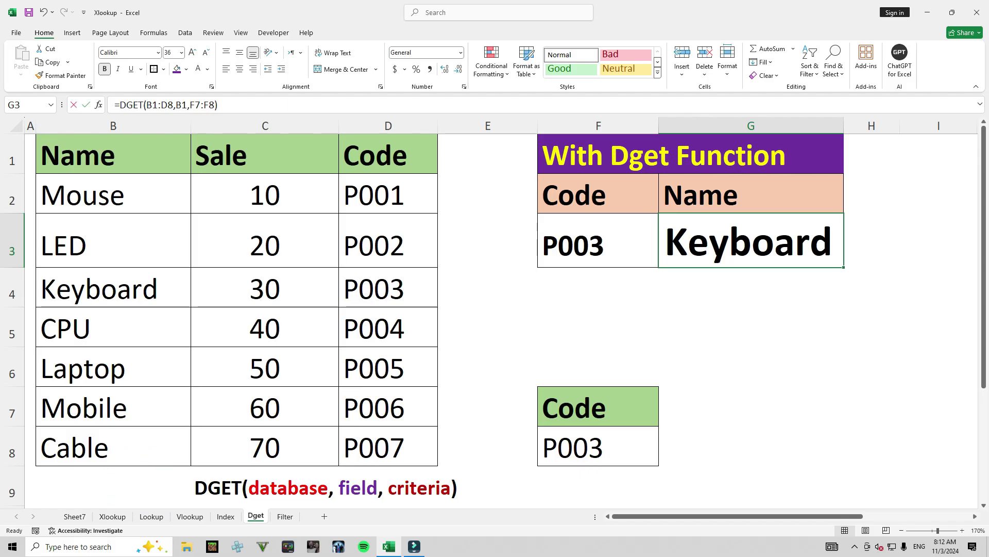
type("=DGET(")
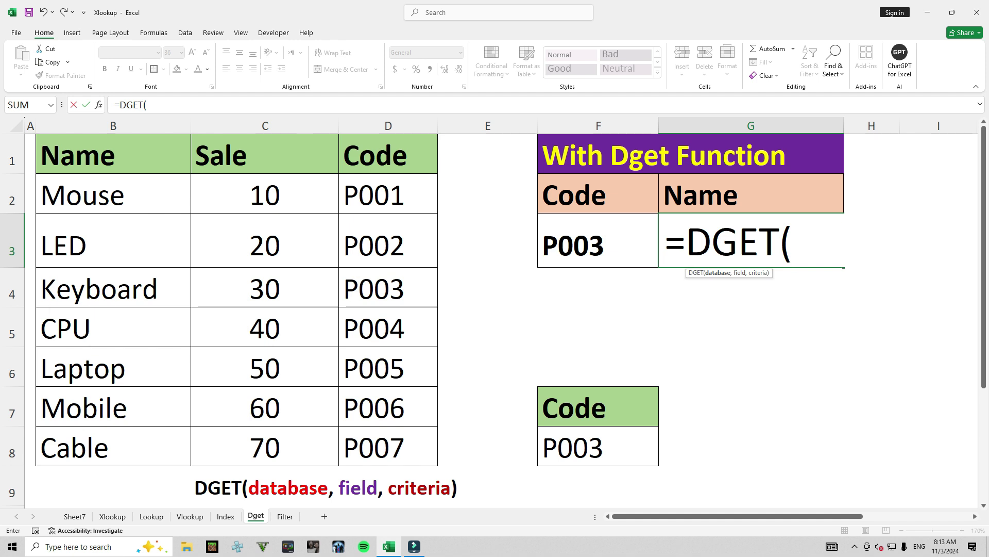
left_click_drag(114, 155, 389, 448)
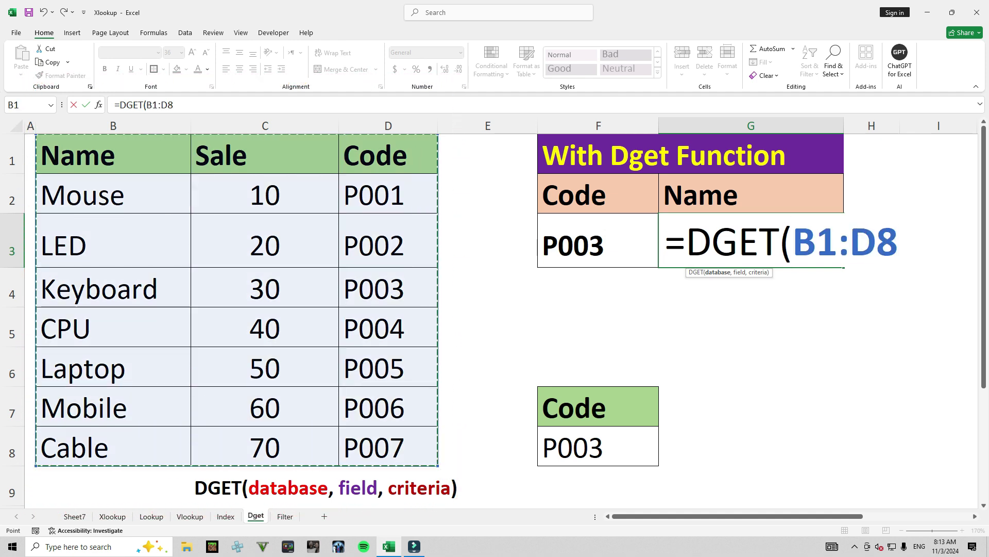
type(",")
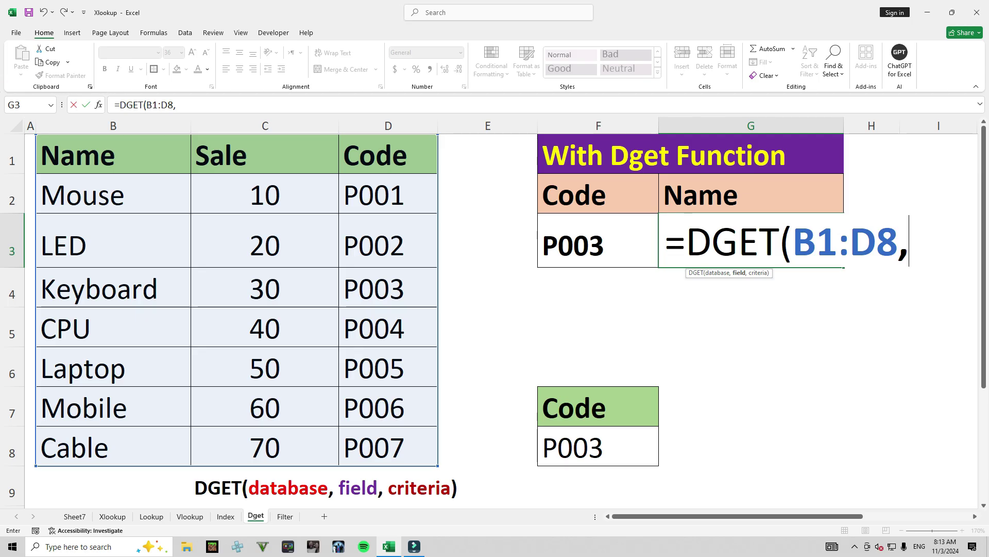
Step: Set DGET's field to the Name header B1 and its criteria to F7:F8, and complete the formula
left_click(112, 155)
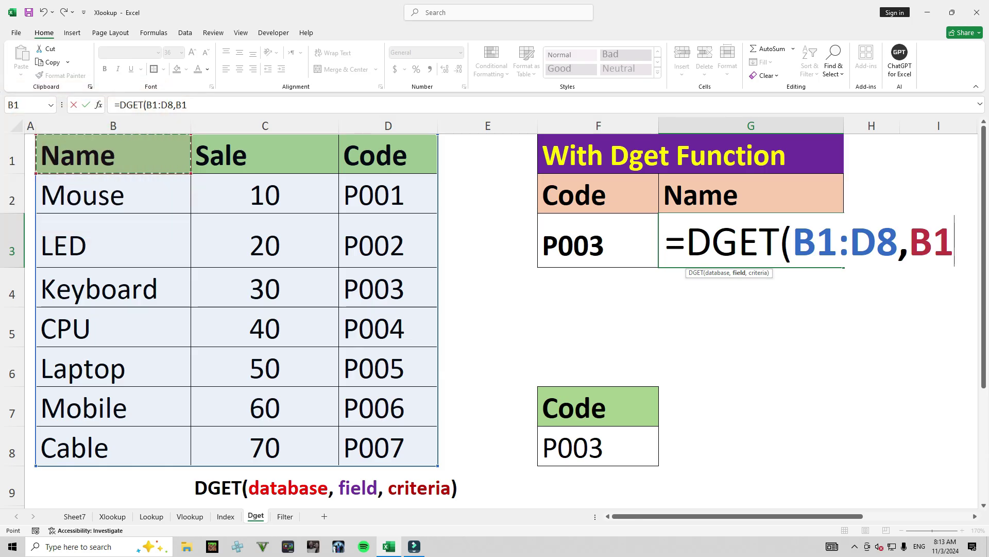
type(",")
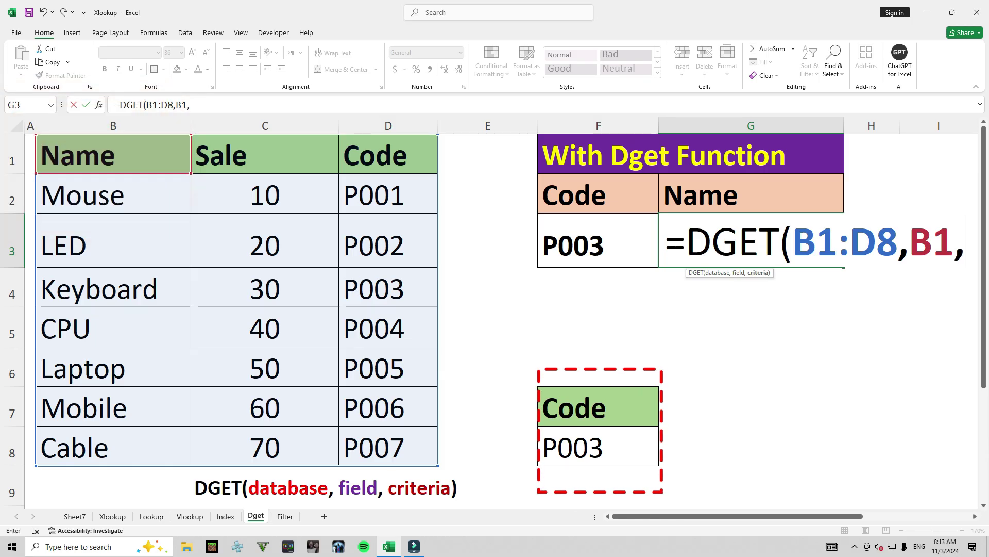
left_click(598, 408)
left_click_drag(599, 408, 600, 449)
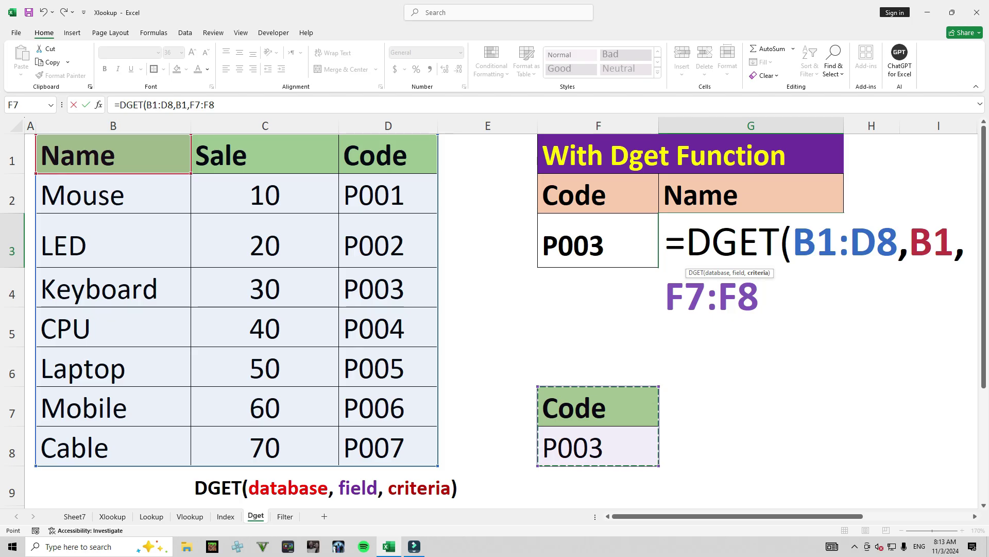
type(")")
key("Return")
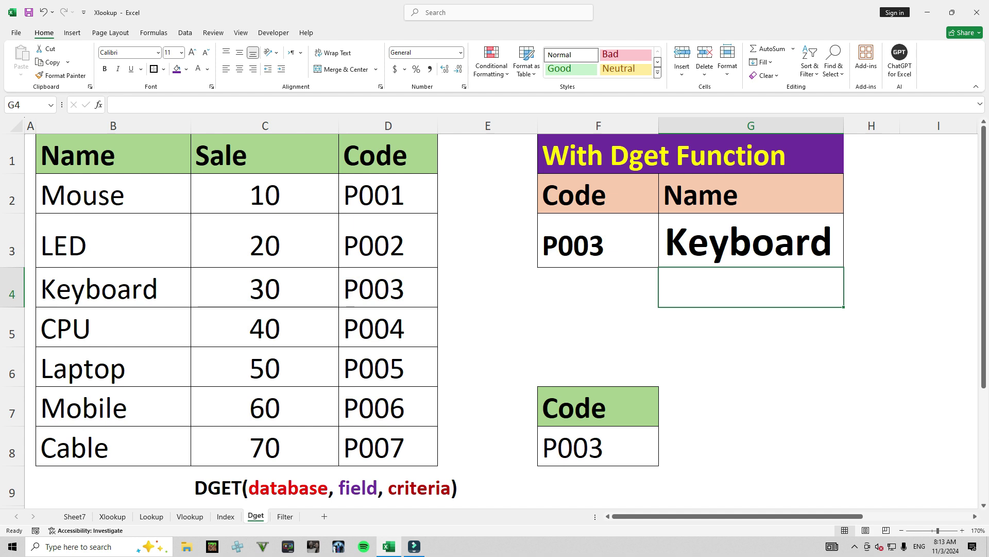
Step: Change the criteria code in F8 to P002
double_click(619, 448)
key("BackSpace")
type("2")
key("Return")
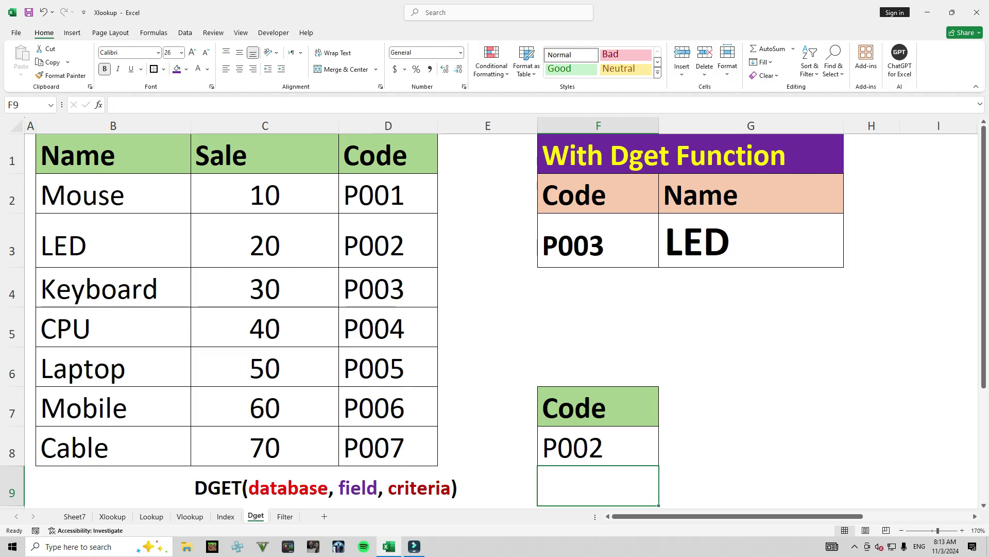
Step: On the Filter sheet, start a FILTER formula in G3 with B2:D8 as the array
left_click(285, 516)
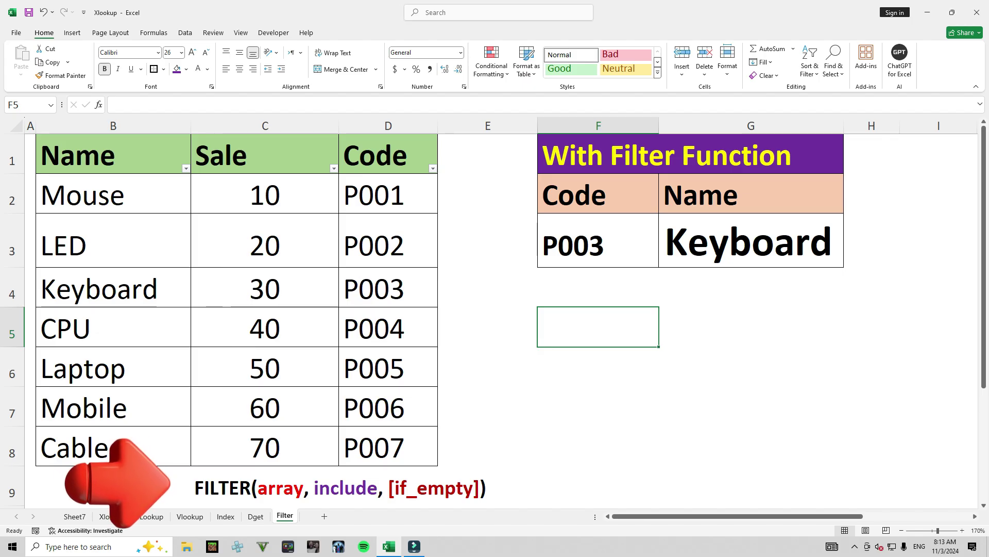
left_click(751, 240)
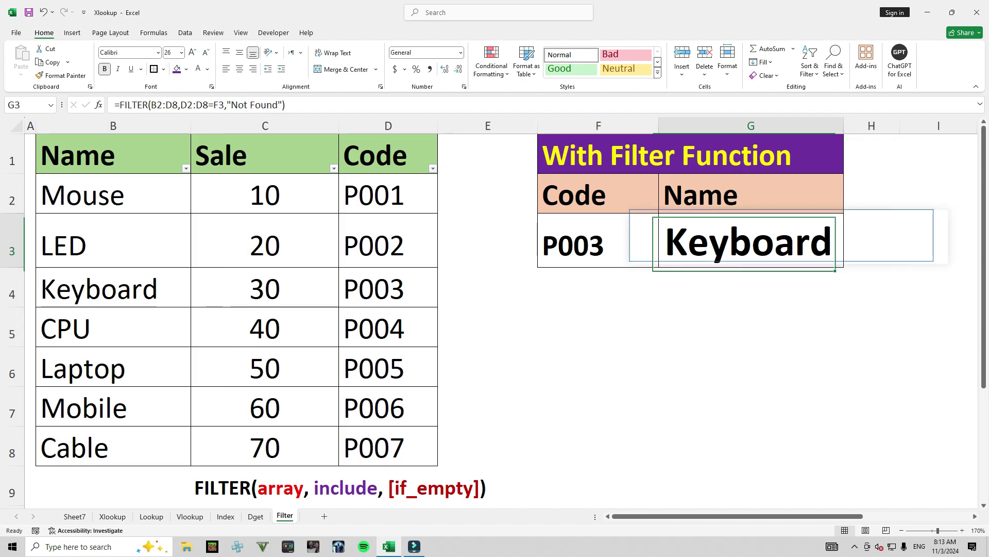
type("=filter")
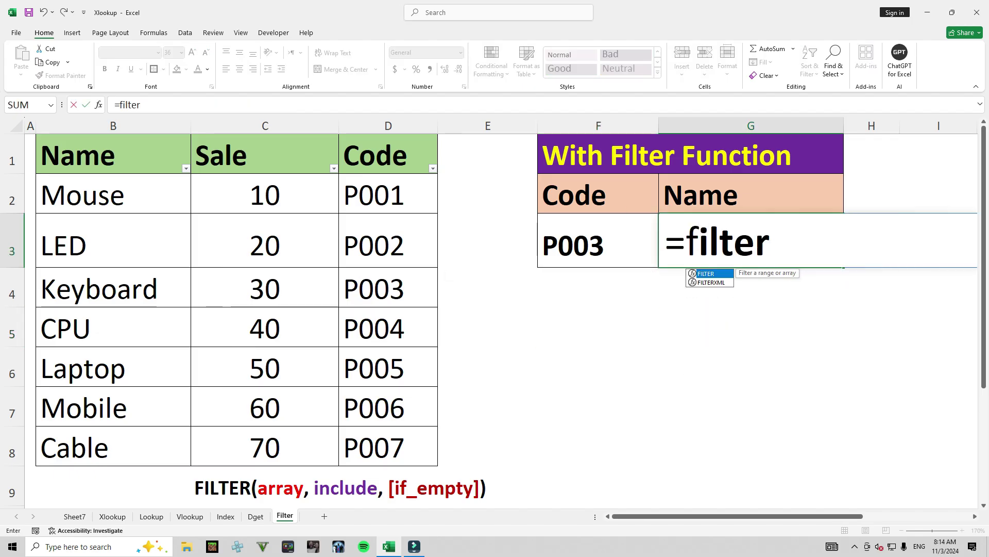
key("Tab")
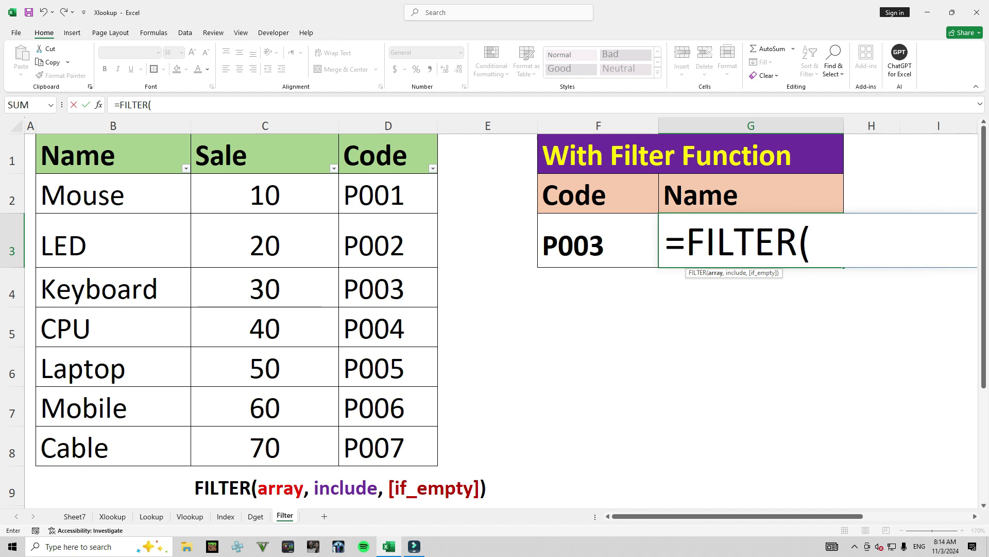
left_click_drag(78, 195, 439, 467)
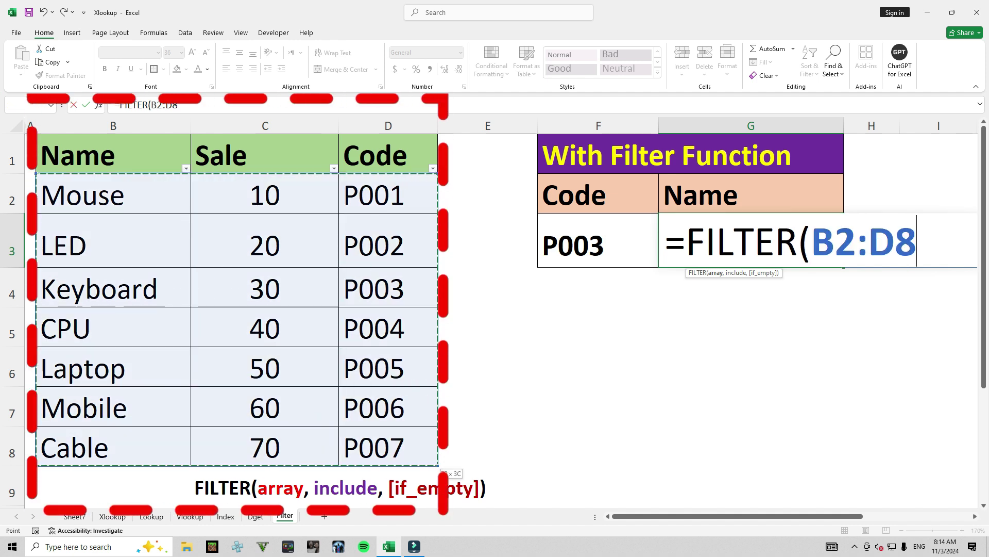
type(",")
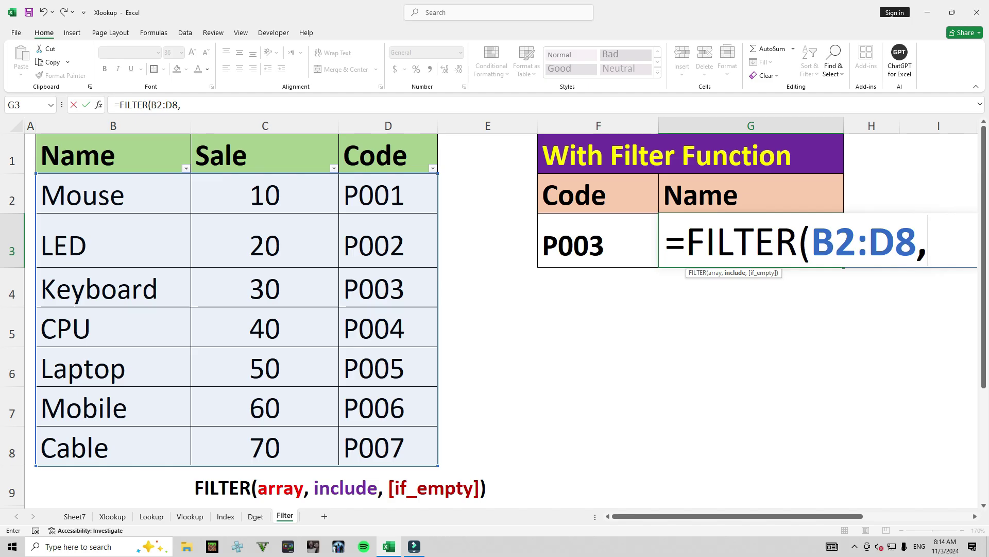
Step: Set FILTER's include condition to D2:D8=F3 and its if_empty text to "Not Found", and complete the formula
left_click_drag(388, 195, 388, 447)
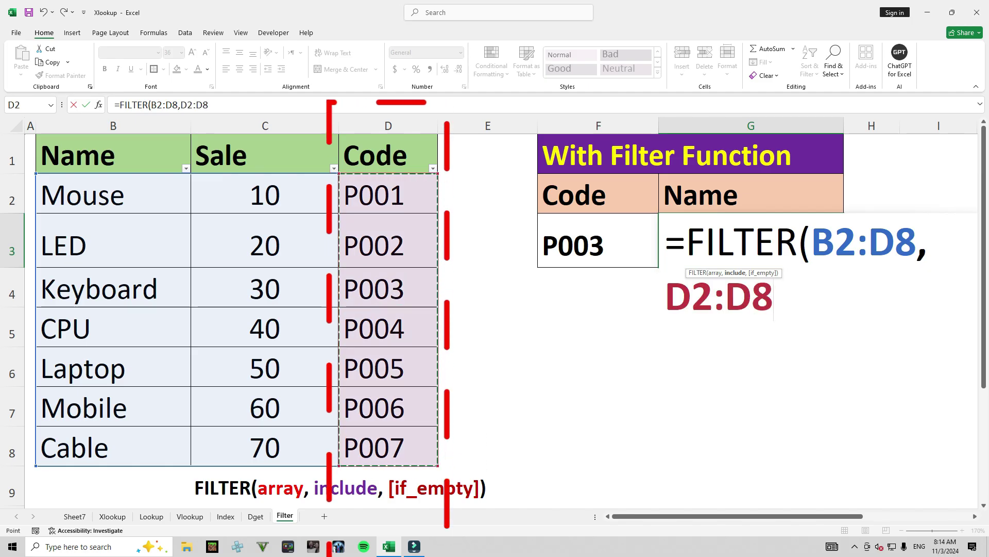
type("=")
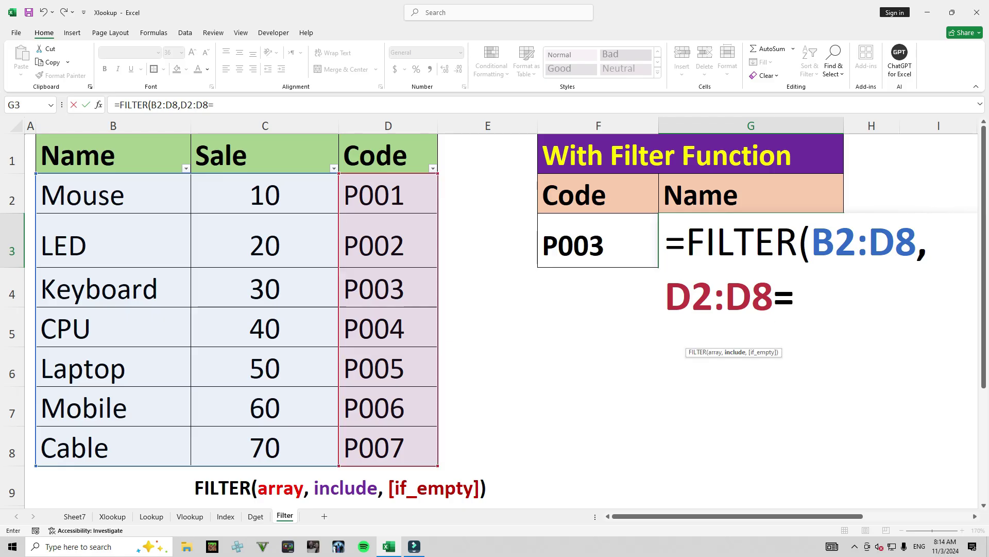
left_click(598, 241)
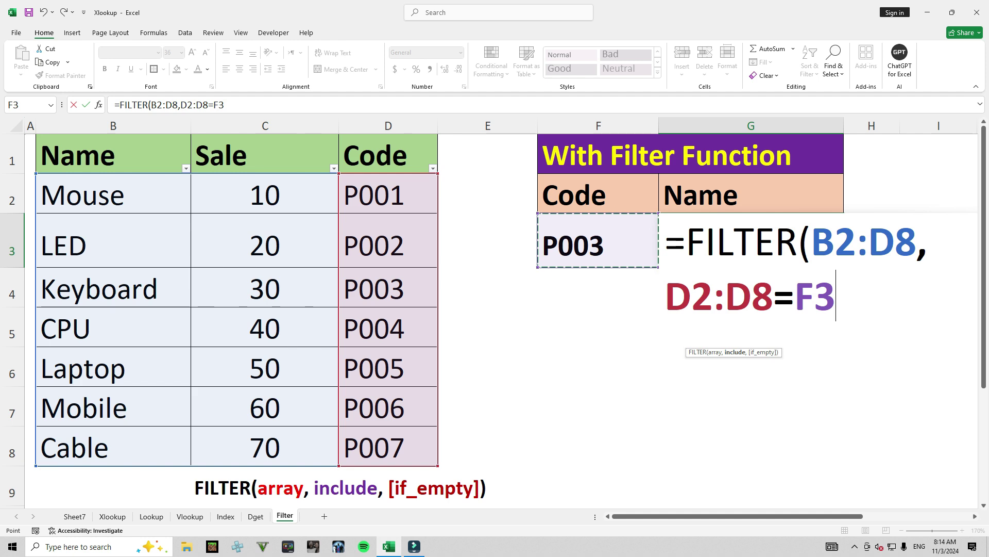
type(",\"")
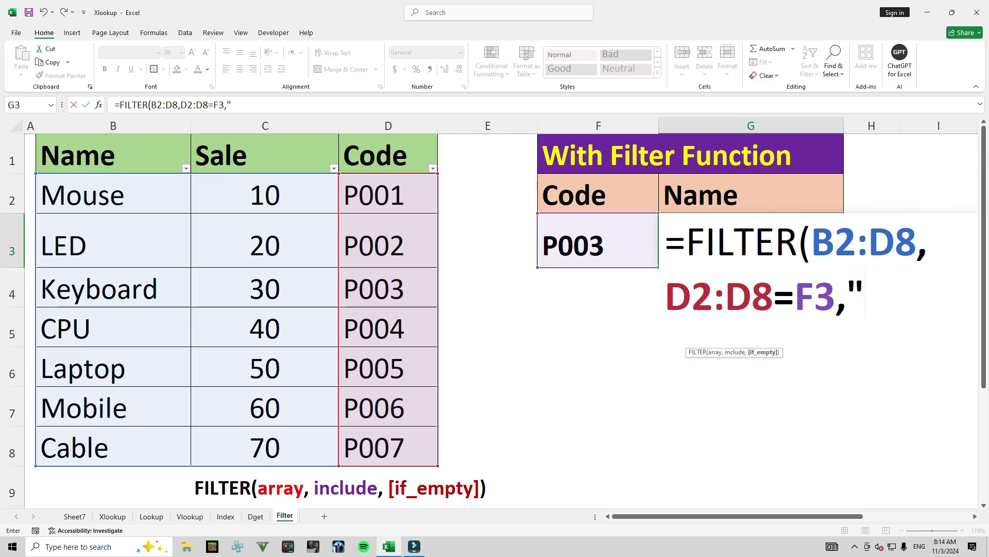
type("Not")
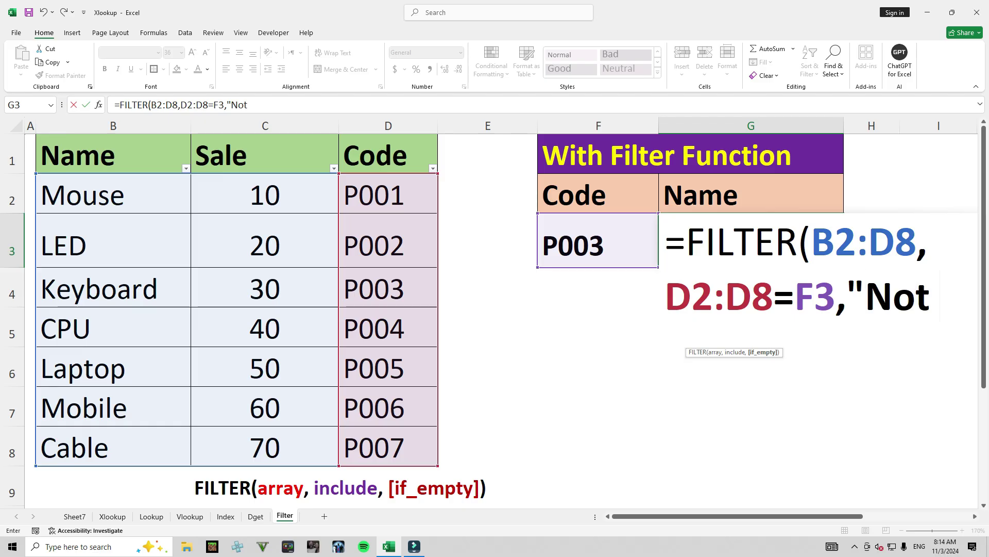
type(" Found\"")
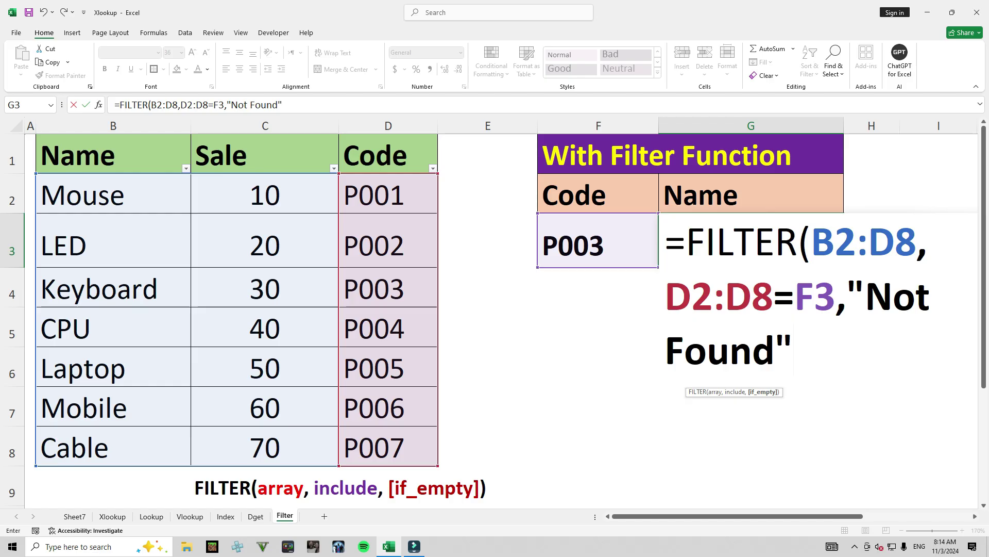
type(")")
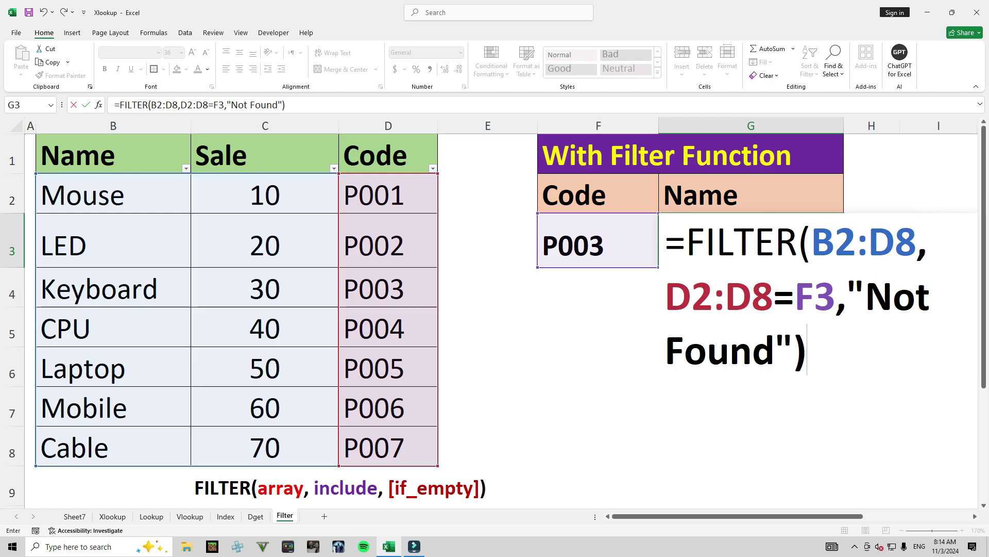
key("Return")
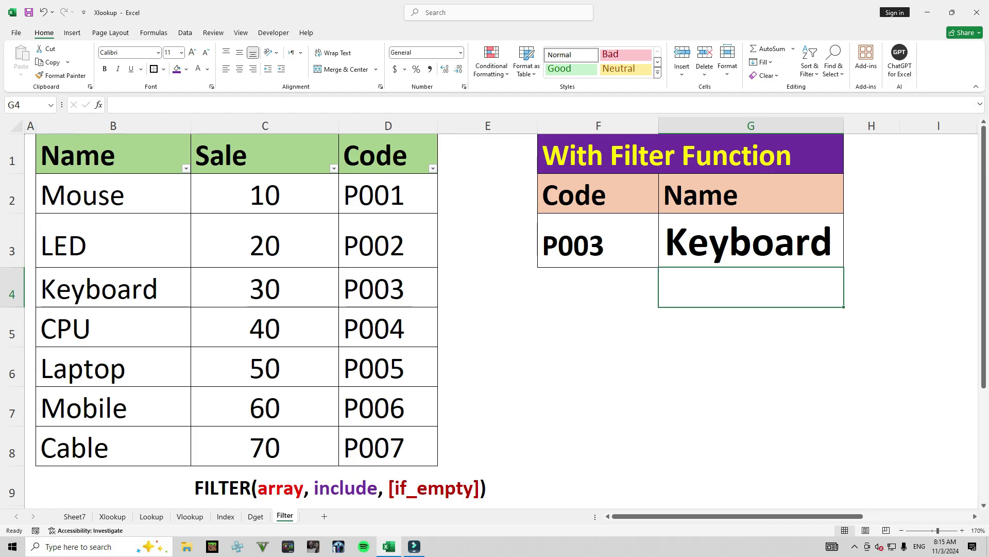